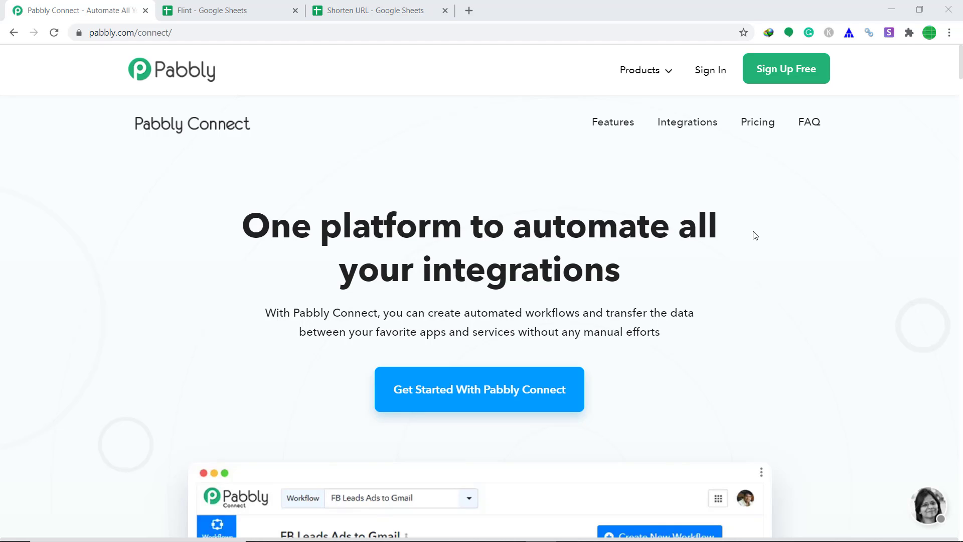
# Examine the lengthy and short URLs in the Flint spreadsheet, and return to the Pabbly Connect page
pyautogui.click(266, 10)
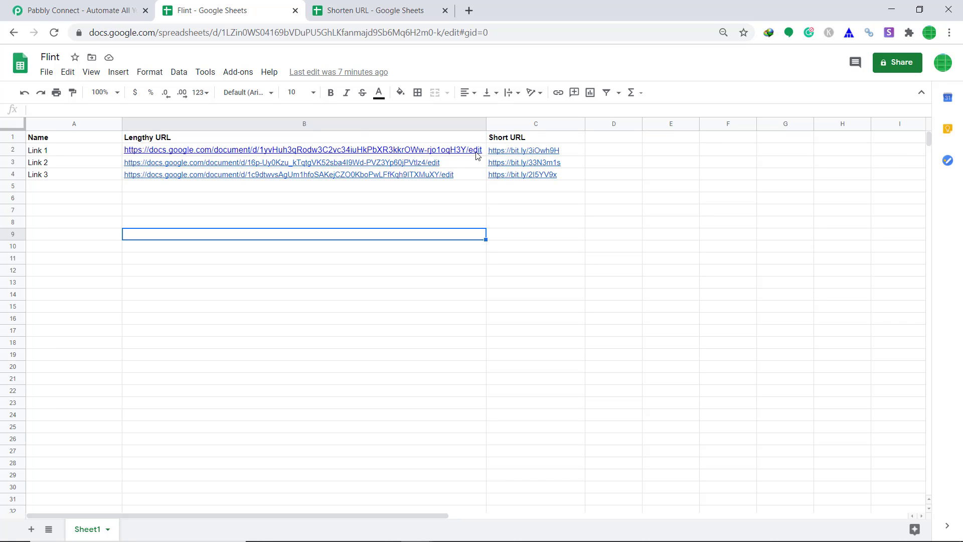
pyautogui.moveTo(477, 151)
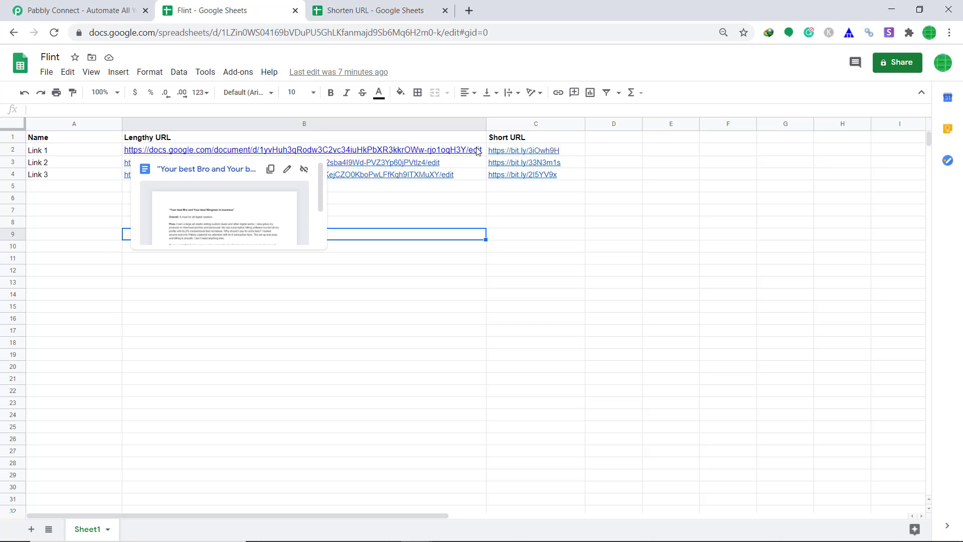
pyautogui.click(79, 5)
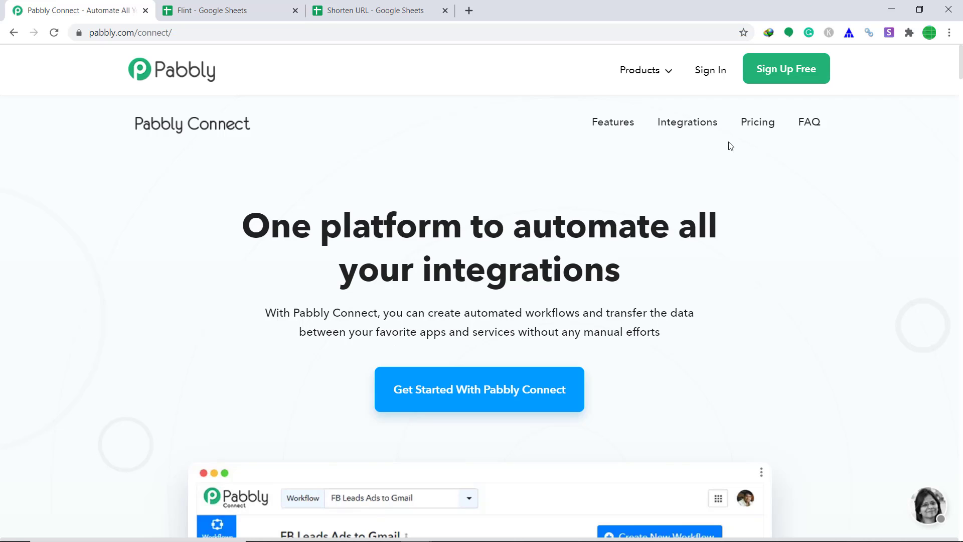
# Sign in to Pabbly with the prefilled account credentials and open the Connect application
pyautogui.click(708, 72)
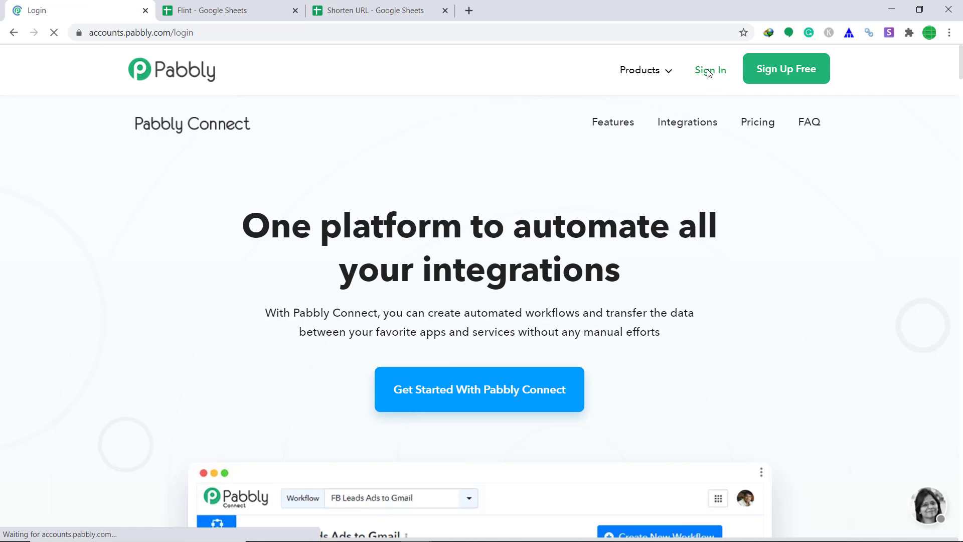
pyautogui.scroll(-5, 172, 252)
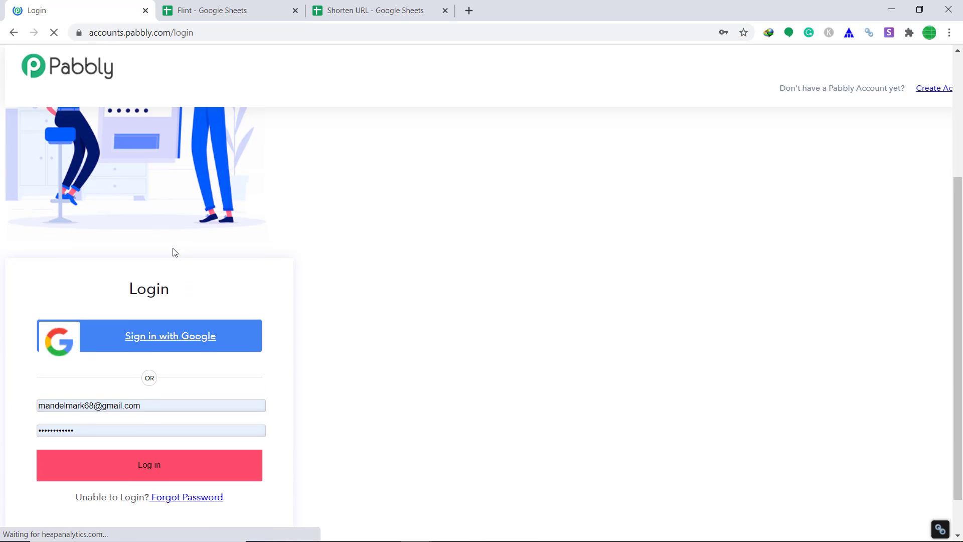
pyautogui.click(168, 459)
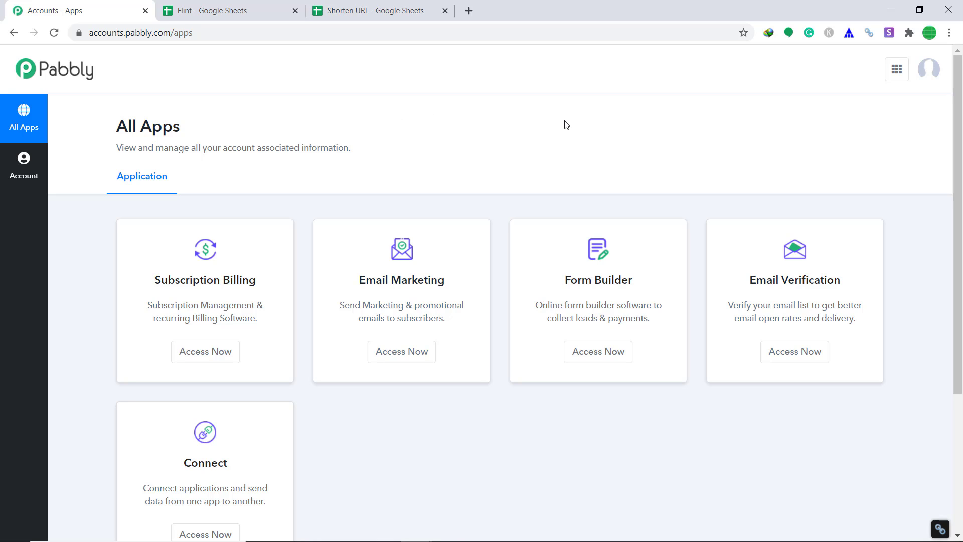
pyautogui.scroll(-2, 464, 156)
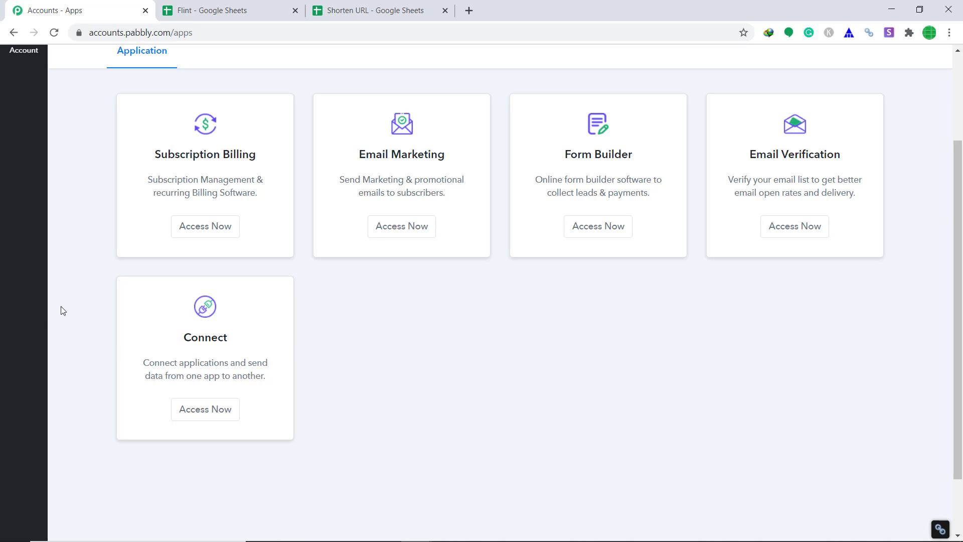
pyautogui.click(219, 416)
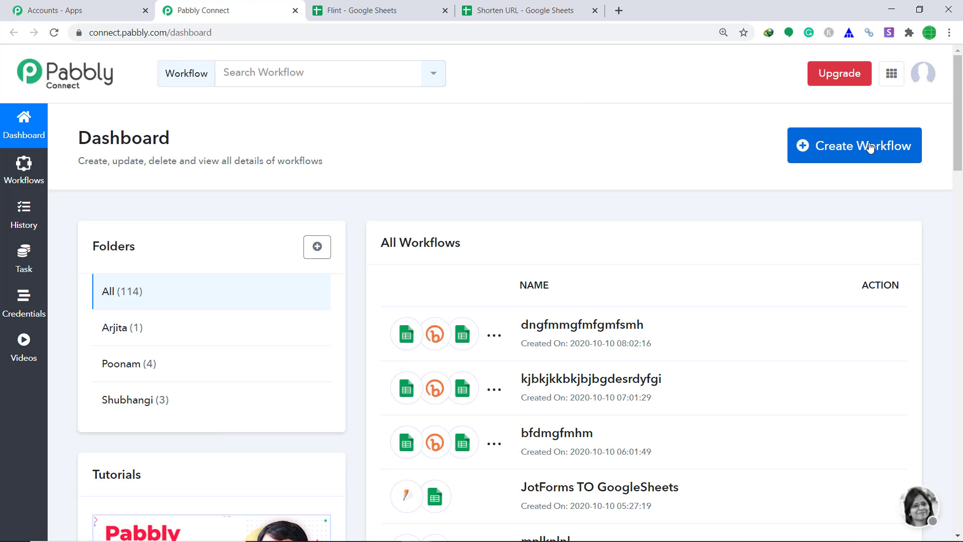
# Create a new workflow named "Google Sheets To Bitly"
pyautogui.click(871, 146)
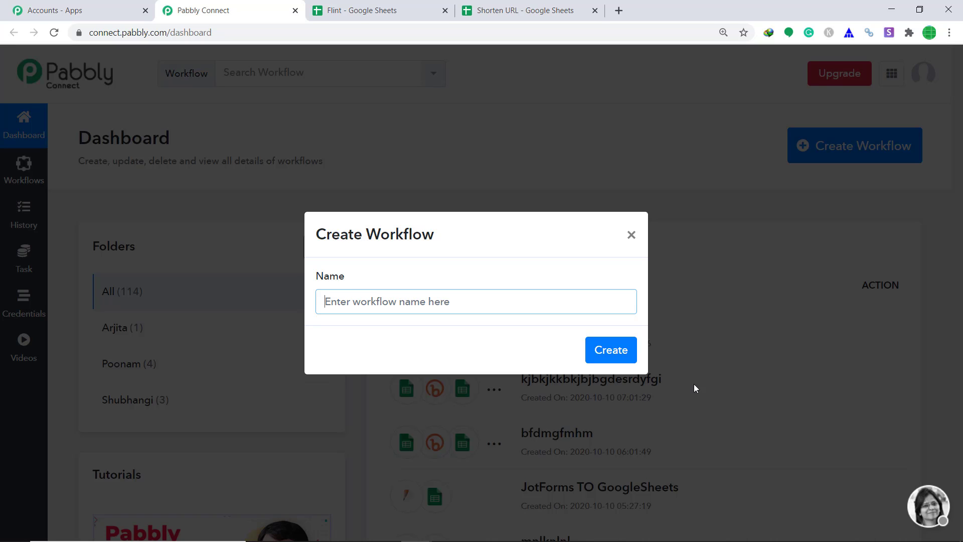
pyautogui.write('Google ')
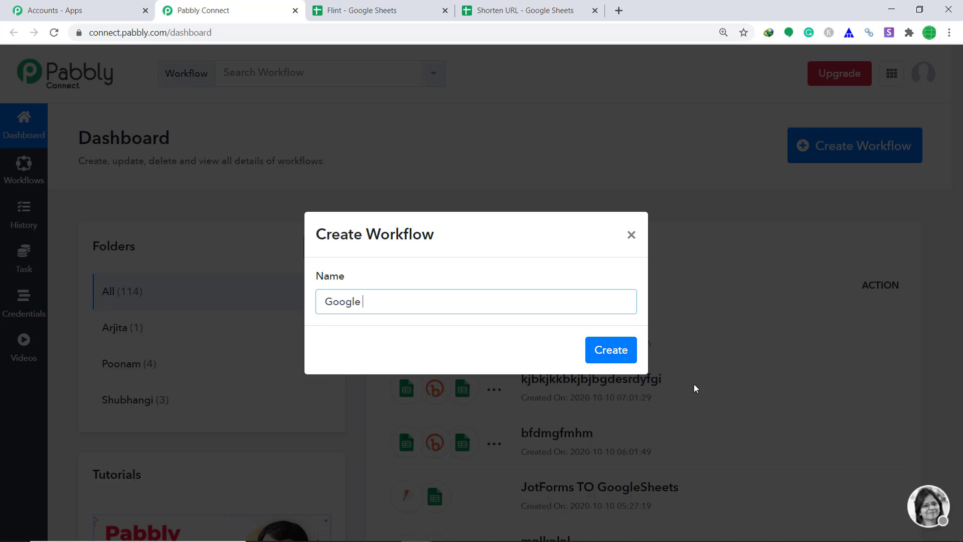
pyautogui.write('Sheets To Bitly')
pyautogui.click(629, 348)
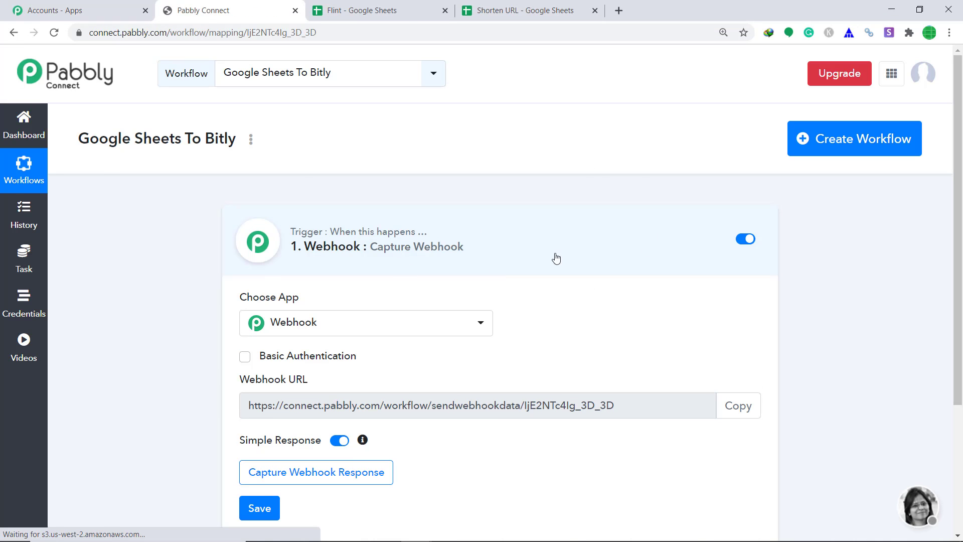
# Set the workflow's trigger app to Google Sheets with the New Spreadsheet Row method
pyautogui.scroll(-3, 544, 173)
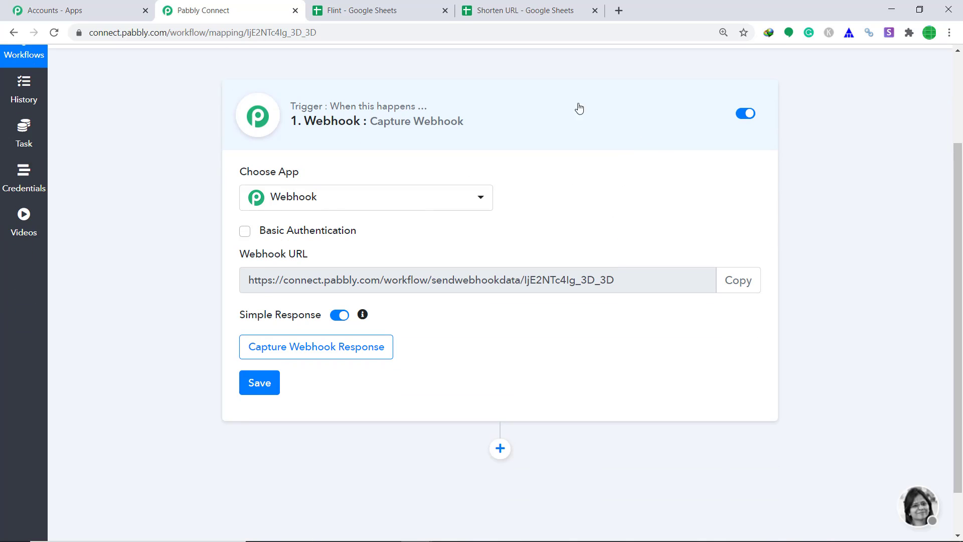
pyautogui.click(416, 200)
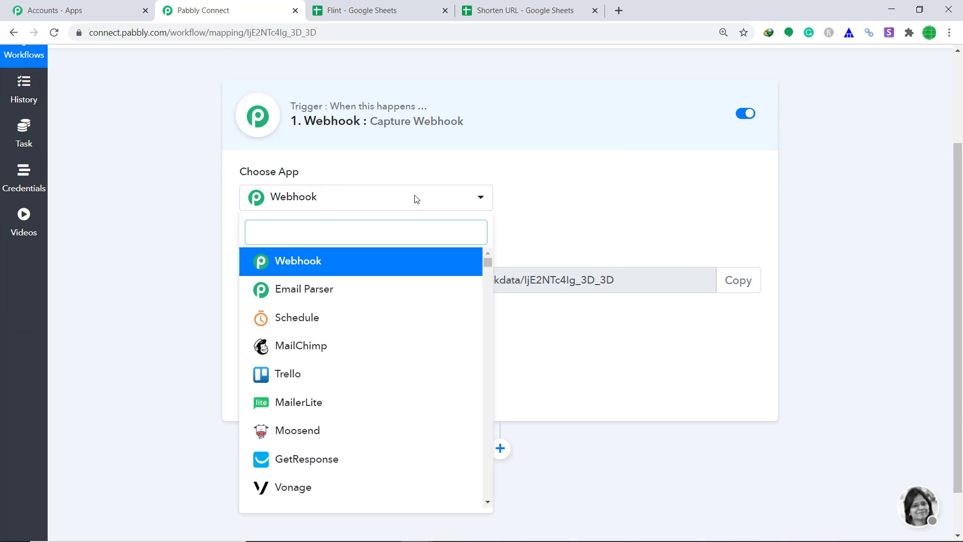
pyautogui.write('goo')
pyautogui.click(325, 267)
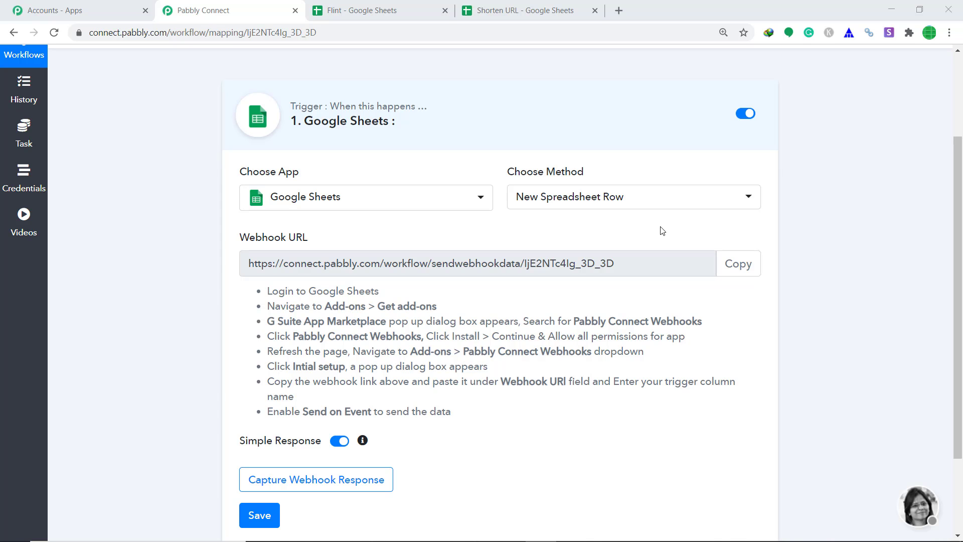
# Switch to the Shorten URL spreadsheet in Google Sheets and widen the Short URL column
pyautogui.click(527, 10)
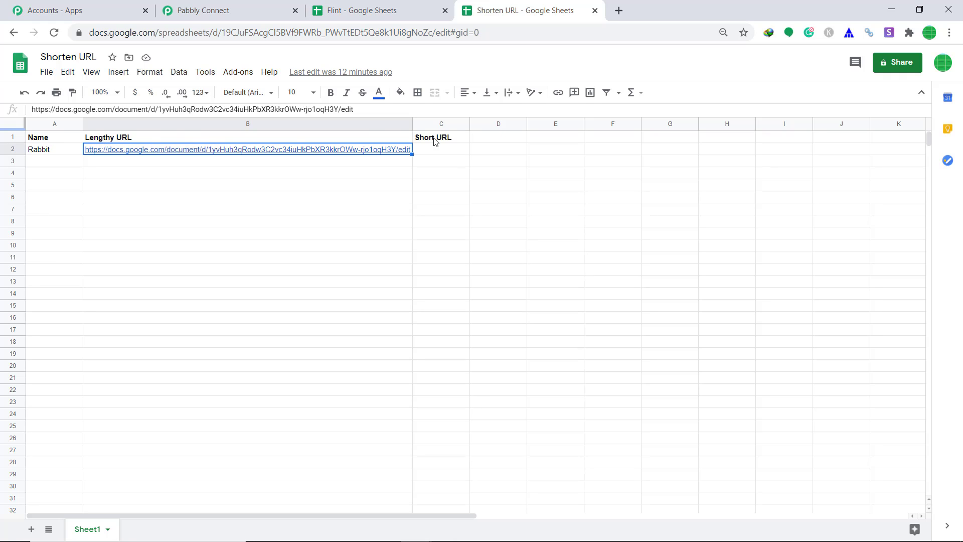
pyautogui.moveTo(469, 127); pyautogui.dragTo(541, 126)
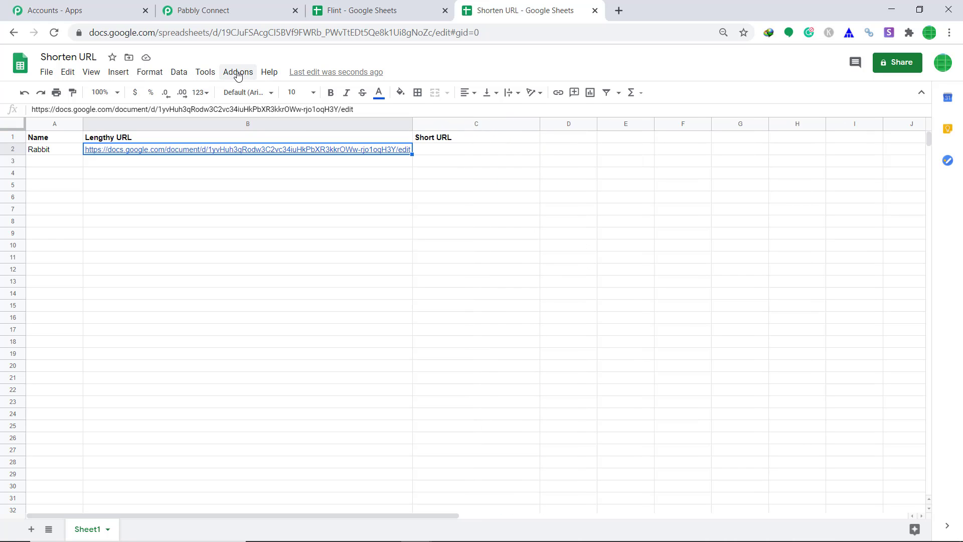
# Search the add-on marketplace for Pabbly Connect Webhooks, check its installation status, and close the marketplace
pyautogui.click(238, 74)
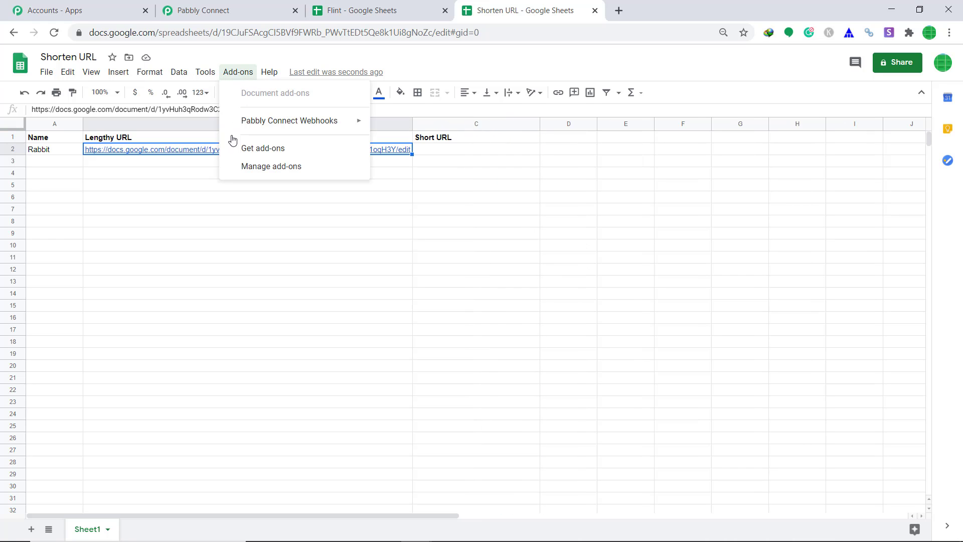
pyautogui.moveTo(304, 125)
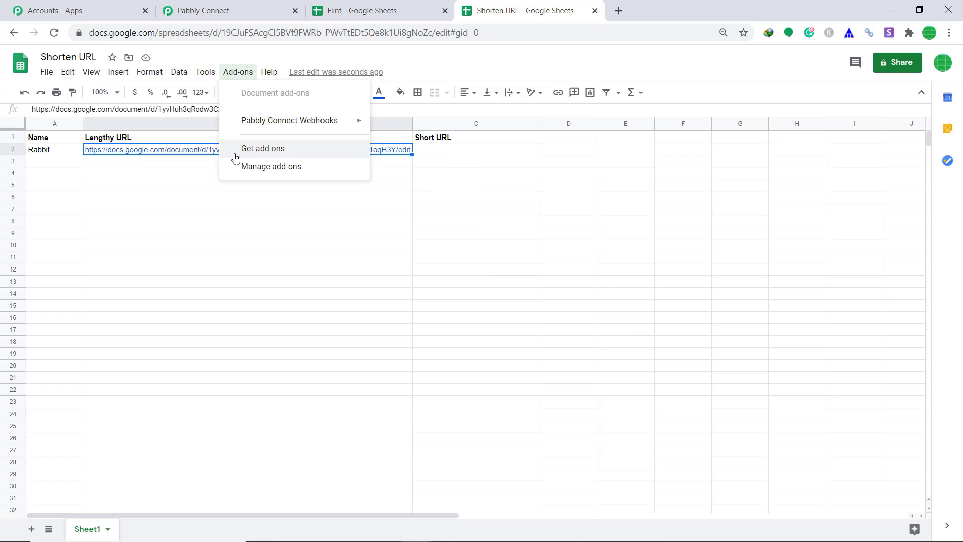
pyautogui.click(270, 150)
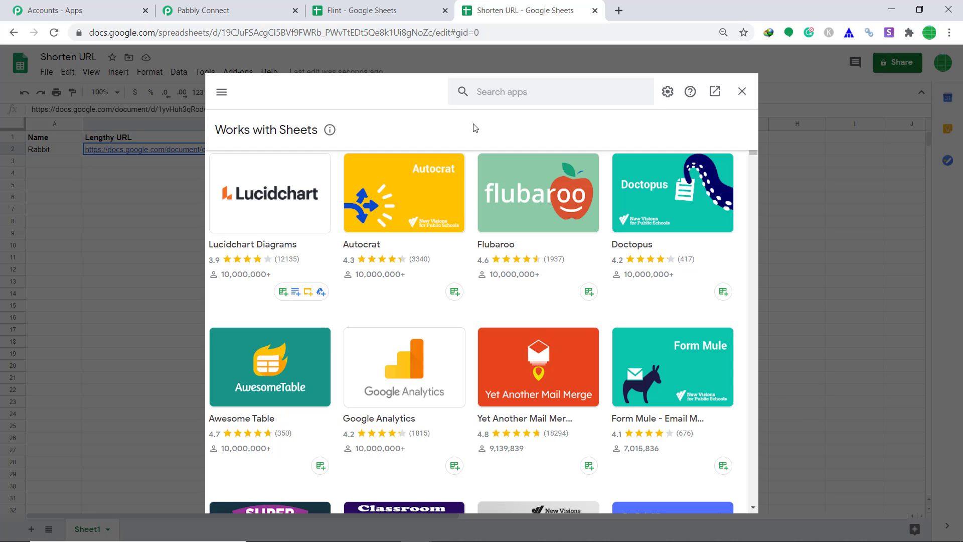
pyautogui.click(497, 93)
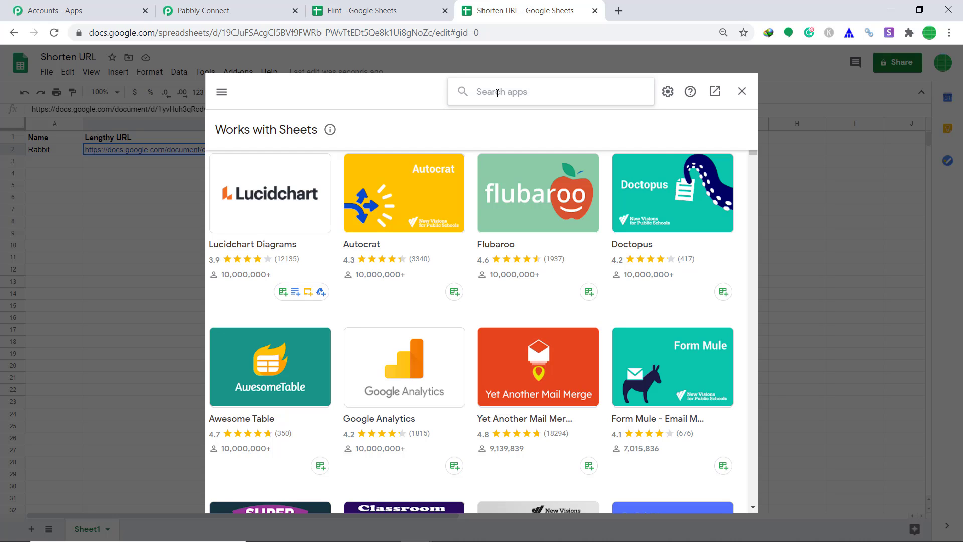
pyautogui.write('pabb')
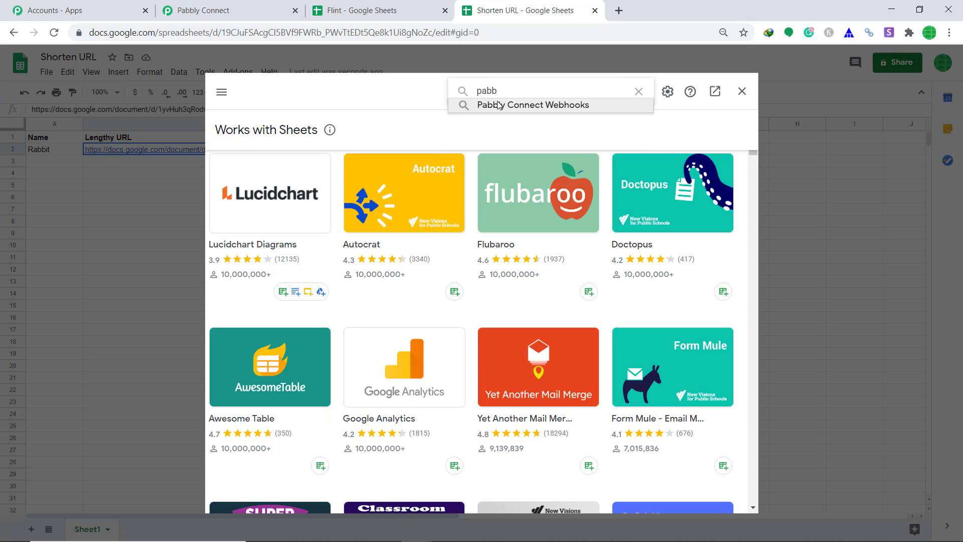
pyautogui.click(499, 104)
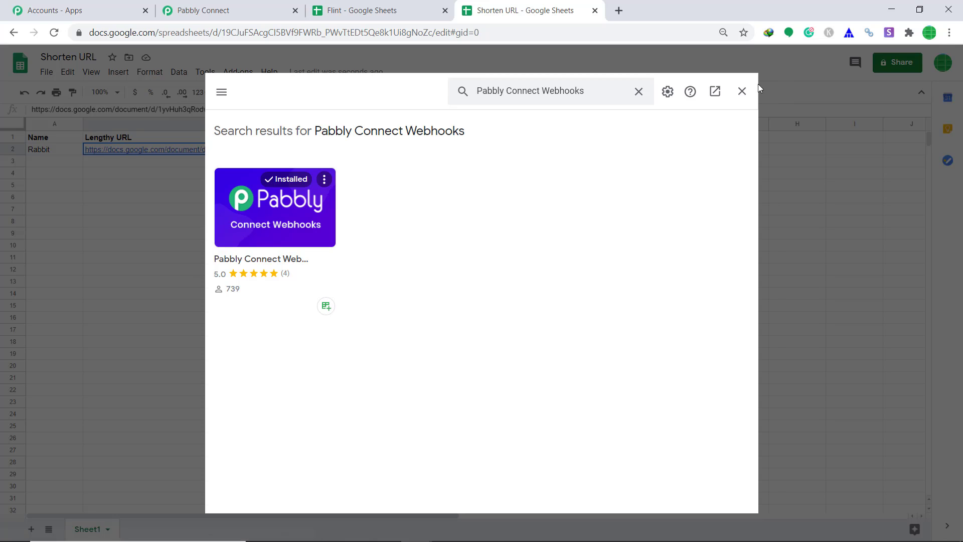
pyautogui.click(742, 91)
# In the Pabbly Connect Webhooks initial setup, enter the webhook URL copied from the workflow's trigger and set the trigger column to B
pyautogui.click(235, 73)
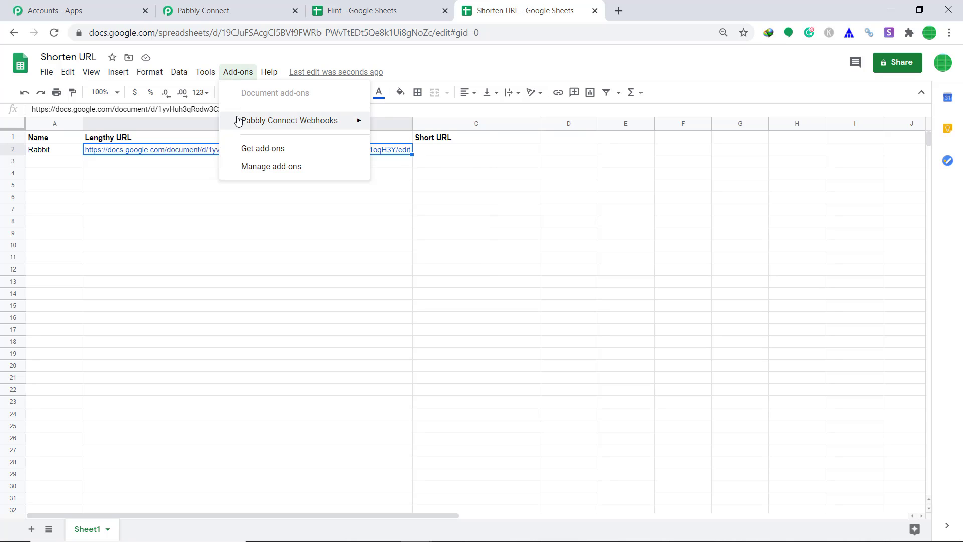
pyautogui.moveTo(239, 121)
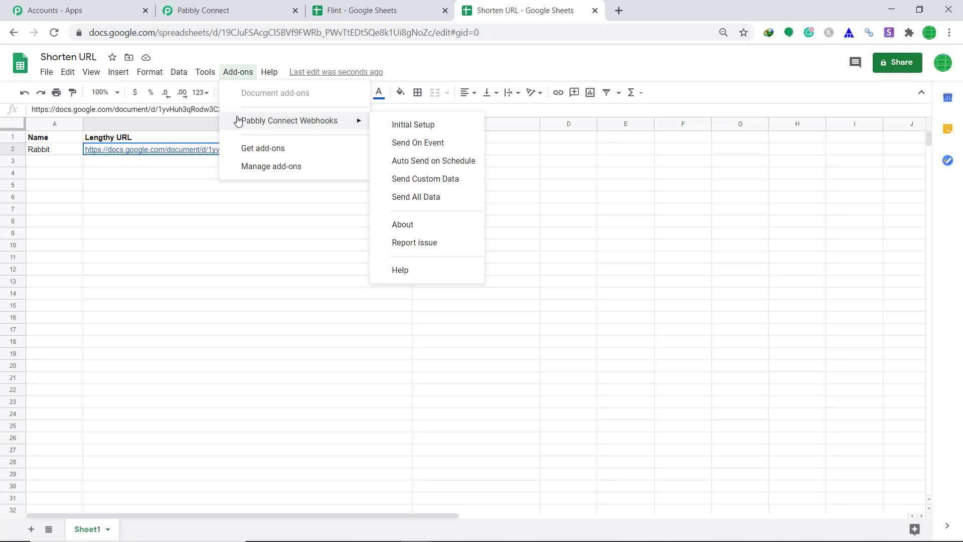
pyautogui.click(420, 129)
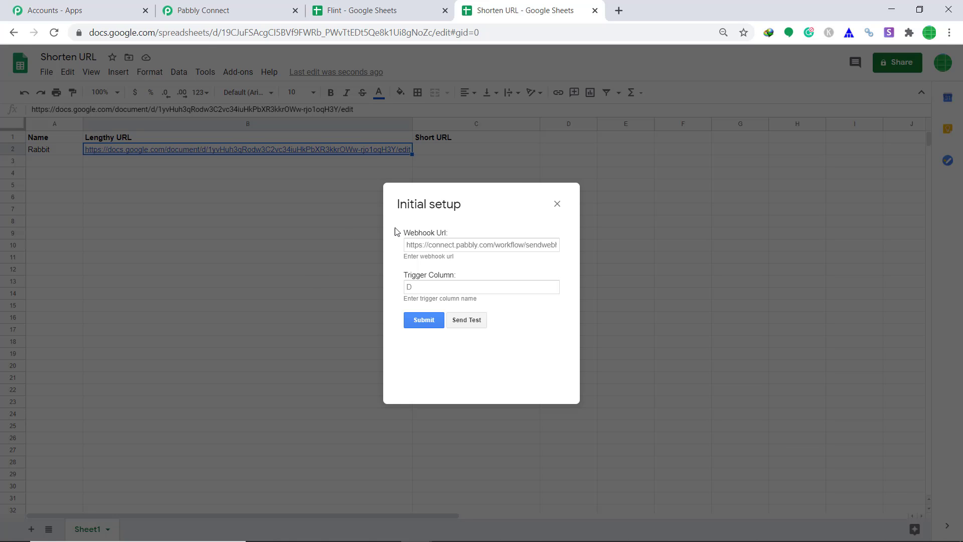
pyautogui.click(214, 8)
pyautogui.click(747, 267)
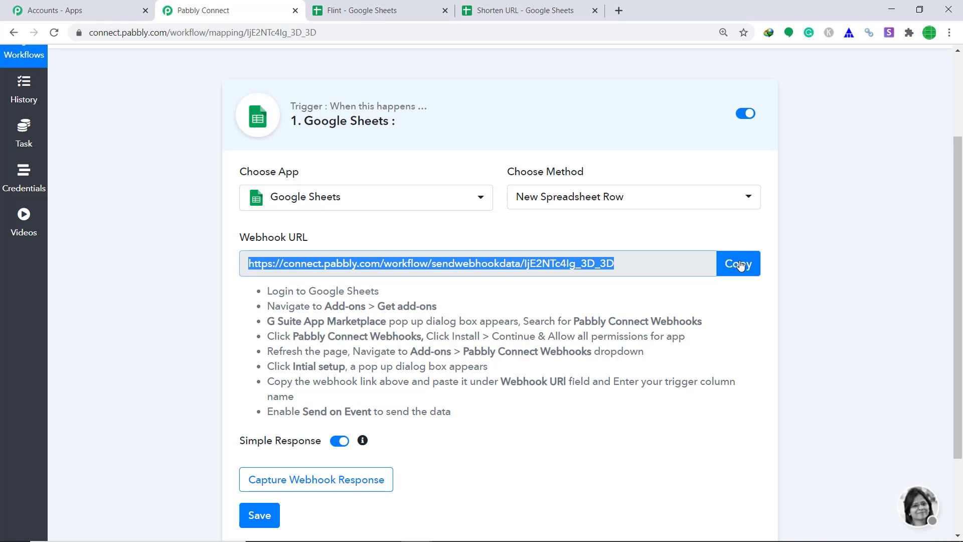
pyautogui.click(524, 10)
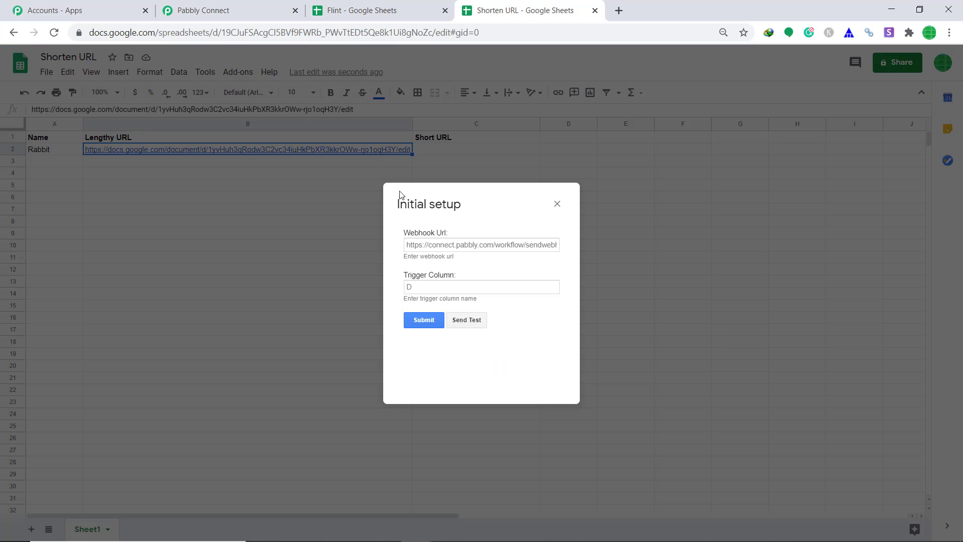
pyautogui.rightClick(445, 245)
pyautogui.click(465, 333)
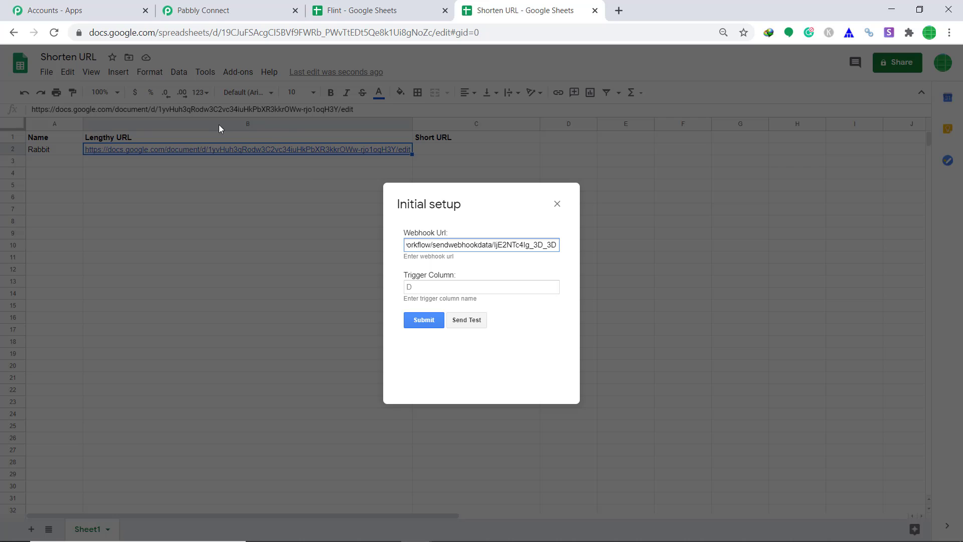
pyautogui.click(453, 285)
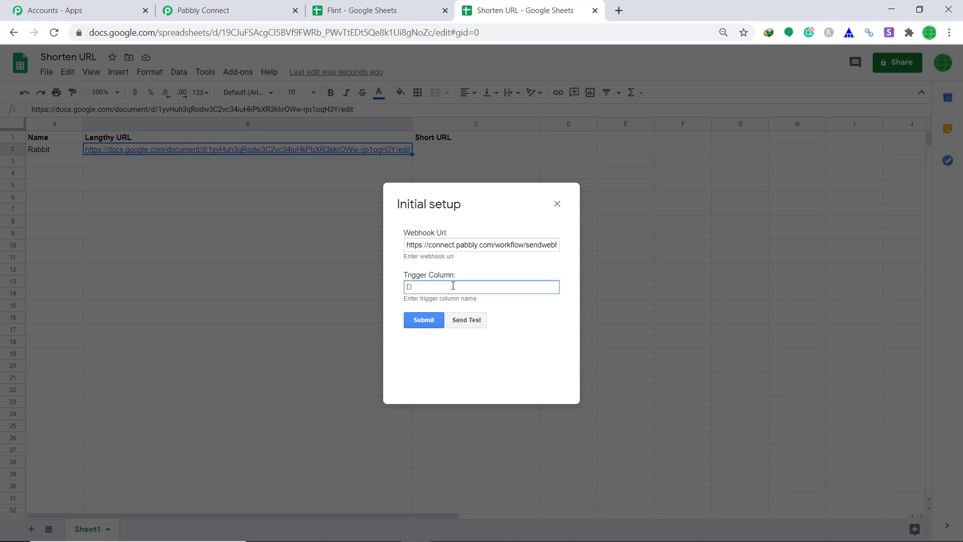
pyautogui.write('B')
# Start capturing the webhook response in Pabbly Connect and send test data from the Shorten URL spreadsheet's initial setup
pyautogui.click(221, 11)
pyautogui.scroll(-2, 453, 295)
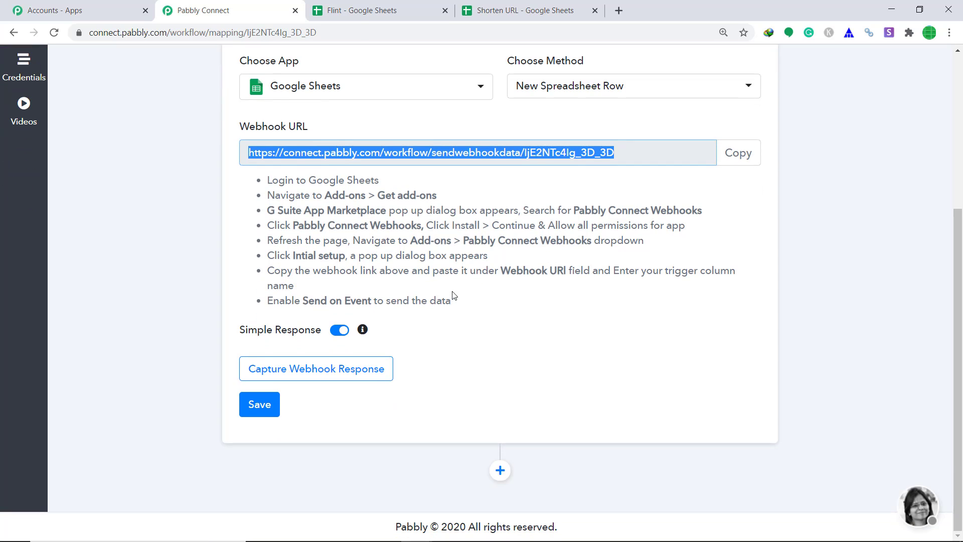
pyautogui.click(376, 370)
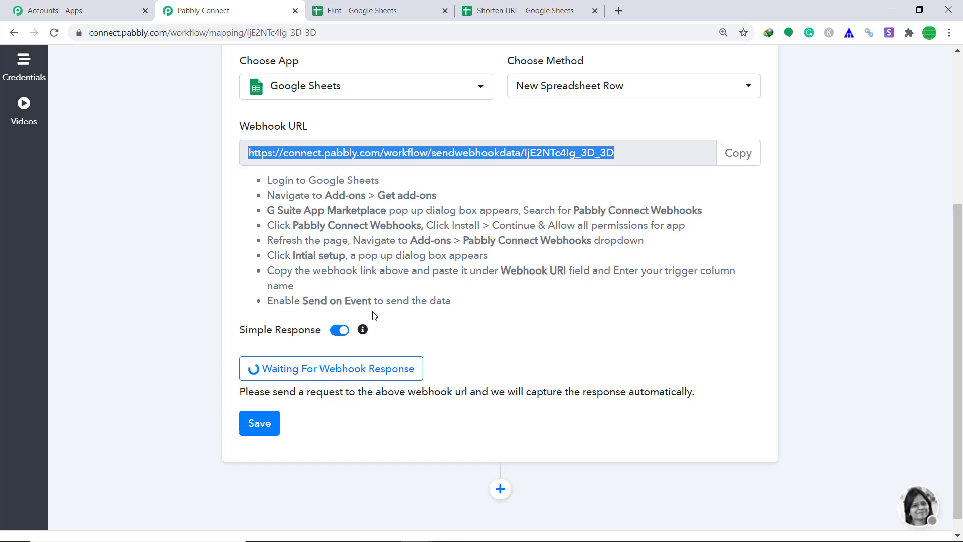
pyautogui.click(472, 11)
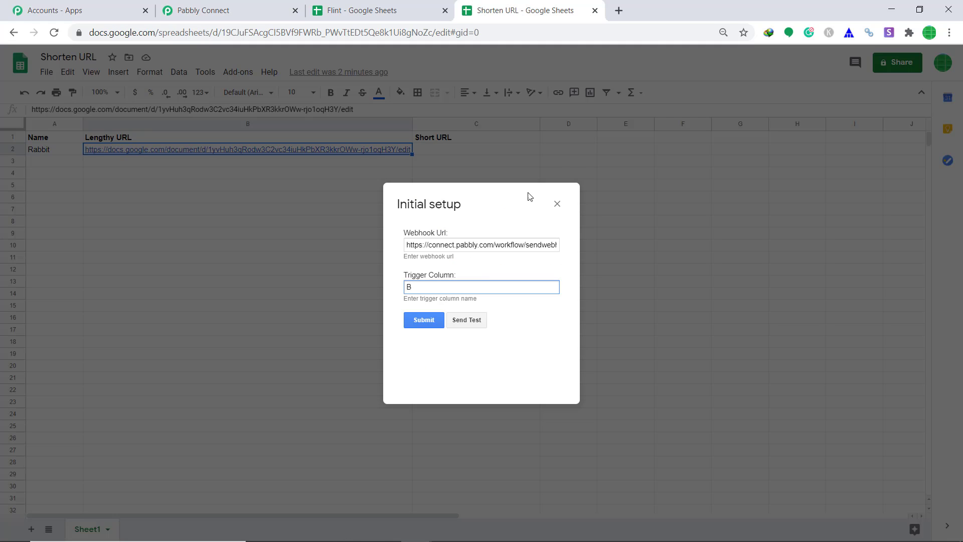
pyautogui.click(477, 324)
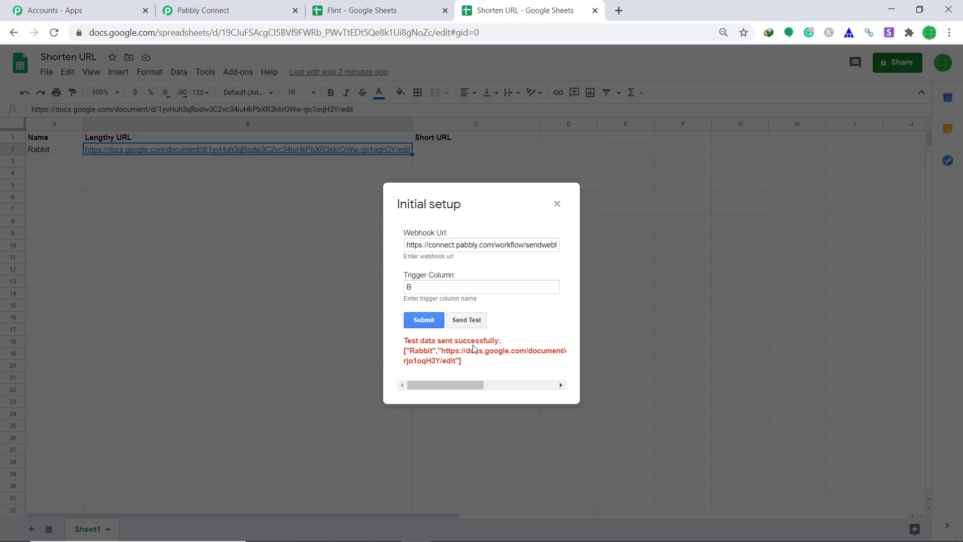
# Compare the name and lengthy URL in the captured webhook response with the row in the Shorten URL spreadsheet
pyautogui.click(247, 5)
pyautogui.scroll(-2, 587, 299)
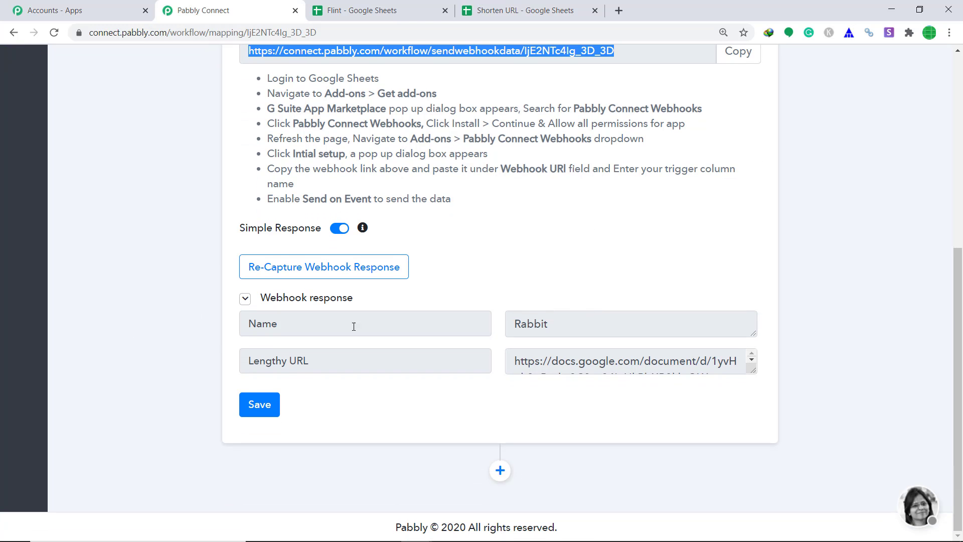
pyautogui.hotkey('ctrl', '4')
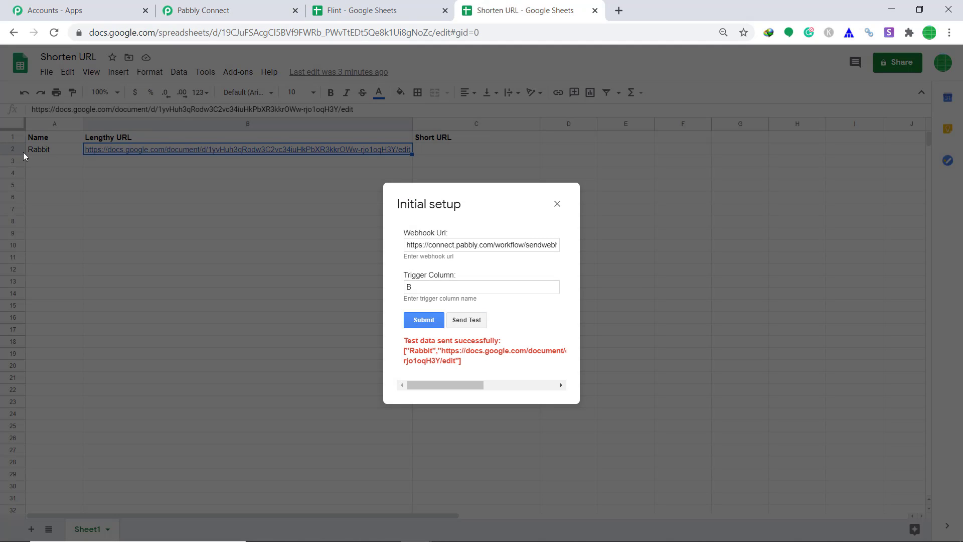
# Recheck the full lengthy URL in the captured webhook response against column B of the Shorten URL spreadsheet
pyautogui.click(223, 7)
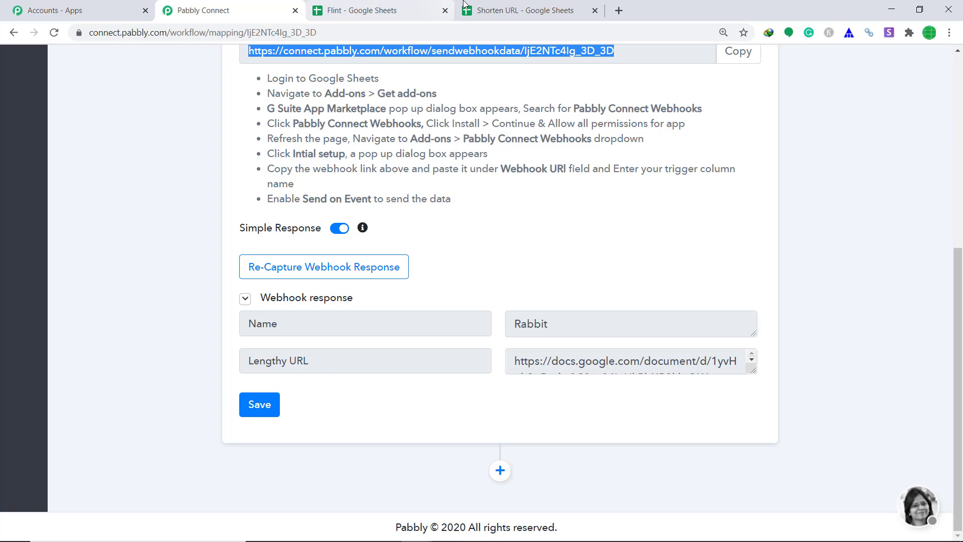
pyautogui.click(525, 10)
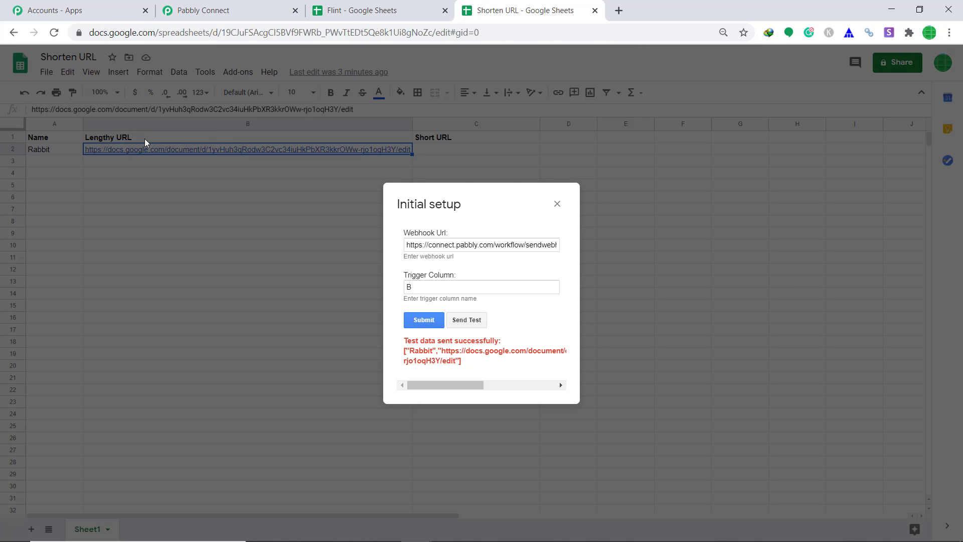
pyautogui.click(223, 10)
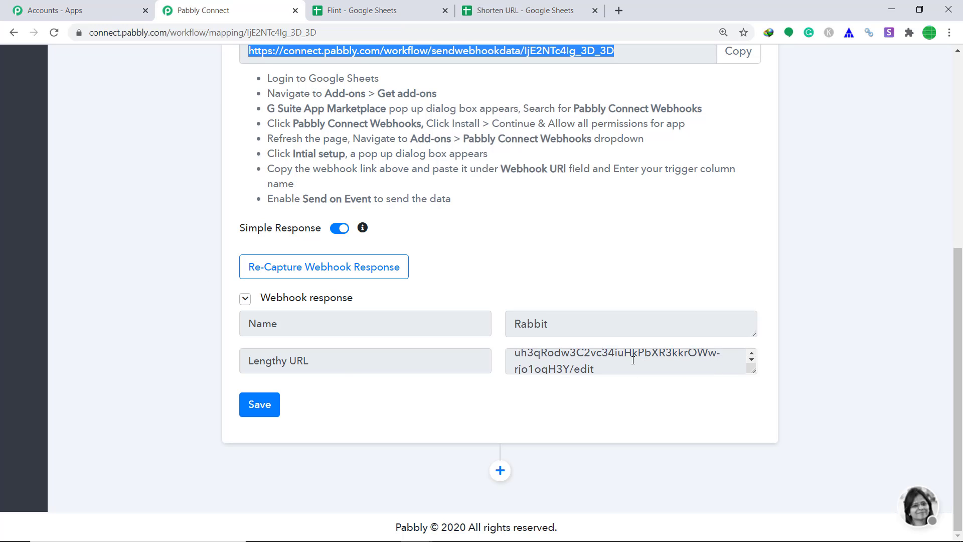
pyautogui.scroll(-1, 633, 360)
pyautogui.scroll(1, 574, 380)
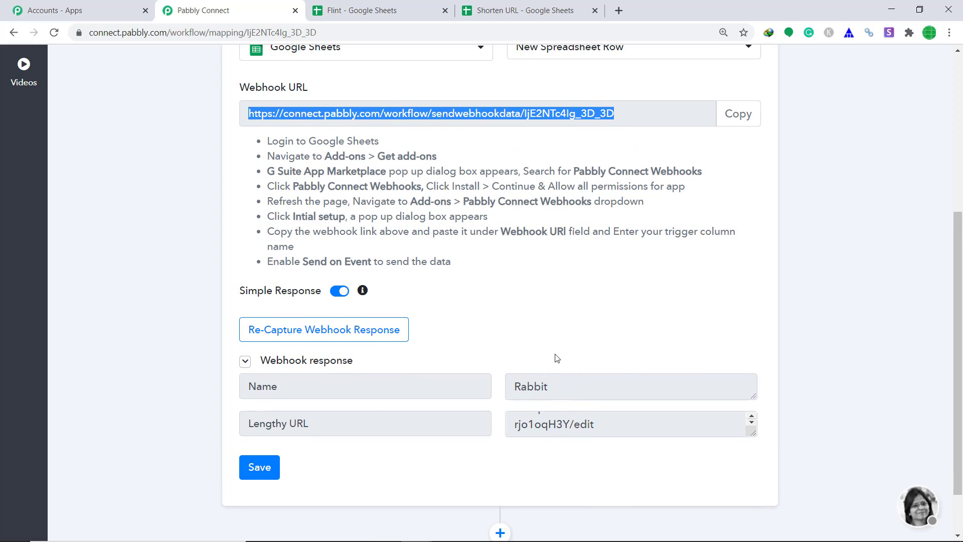
# Add an action step after the Google Sheets trigger, using Bitly as the app with the Shorten Link method
pyautogui.scroll(-1, 539, 296)
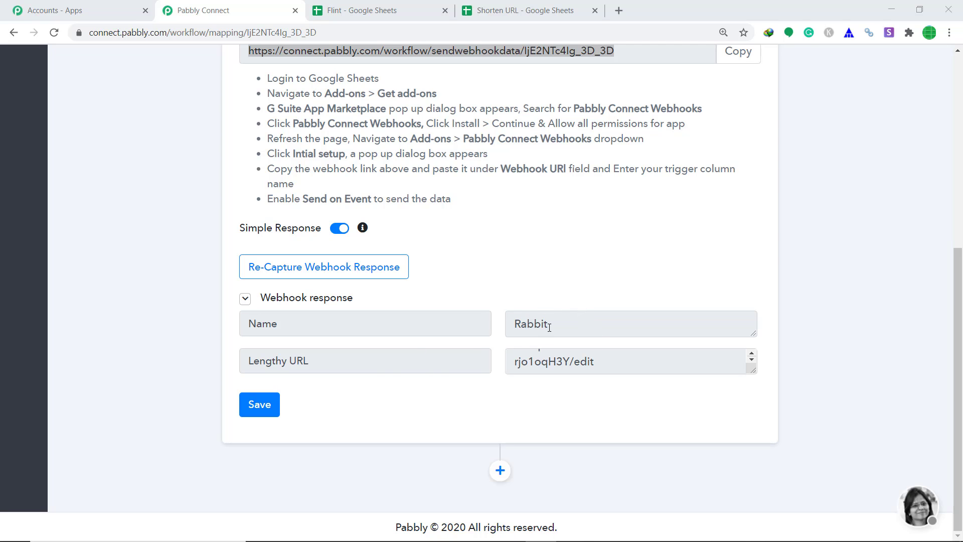
pyautogui.click(500, 470)
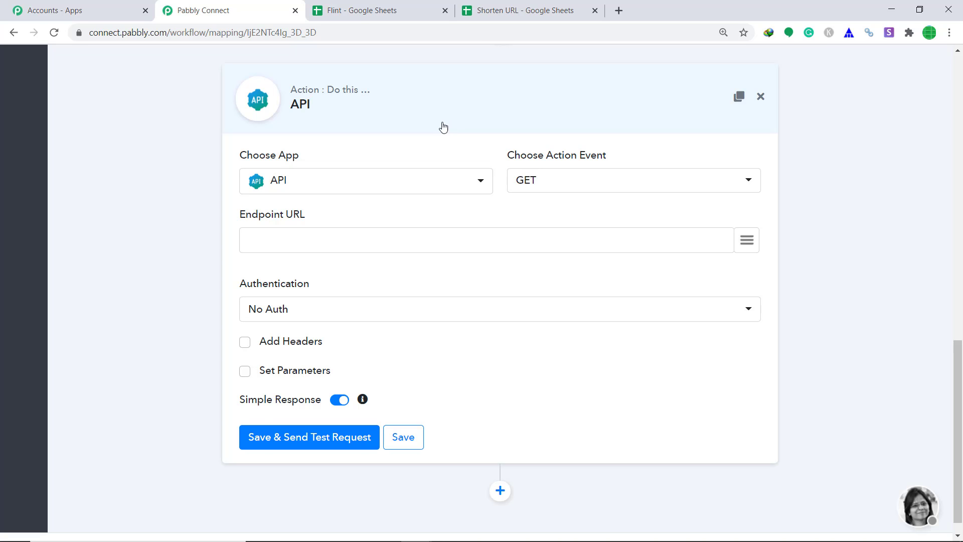
pyautogui.click(329, 192)
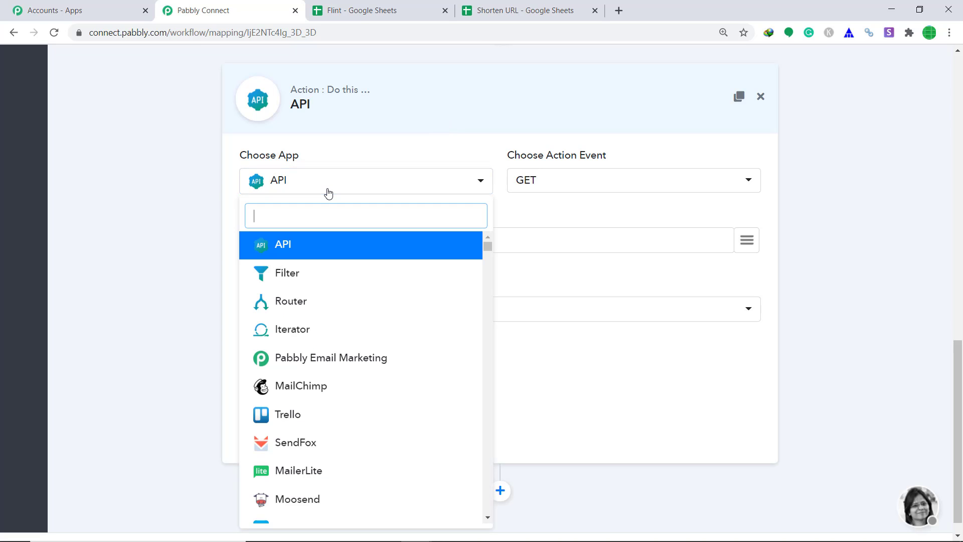
pyautogui.write('BIT')
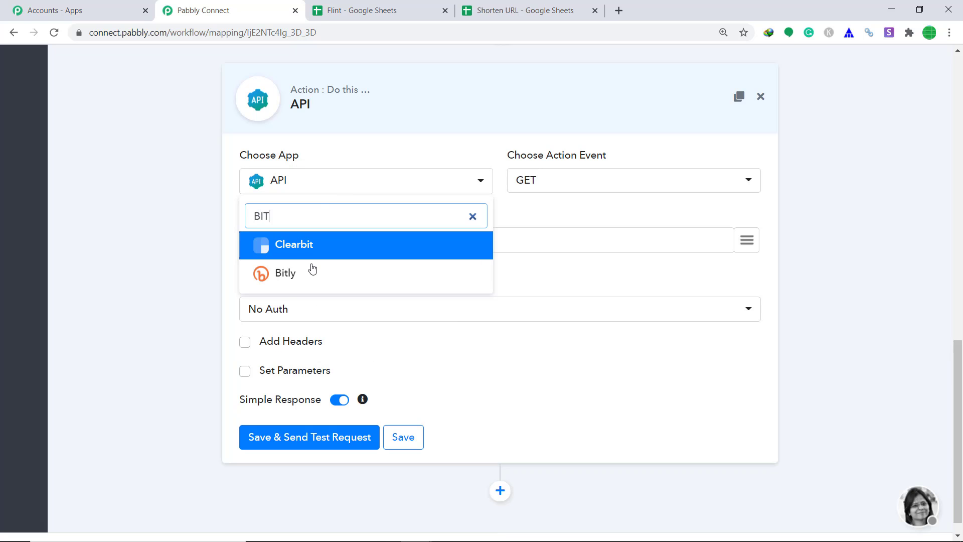
pyautogui.click(312, 271)
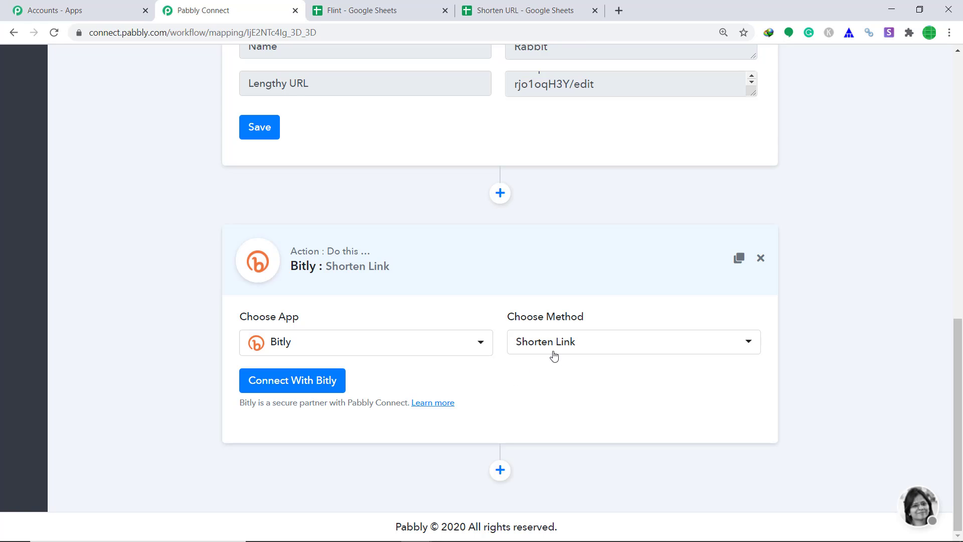
# Connect the Bitly action with new credentials and allow Pabbly to access the Bitly account
pyautogui.click(297, 385)
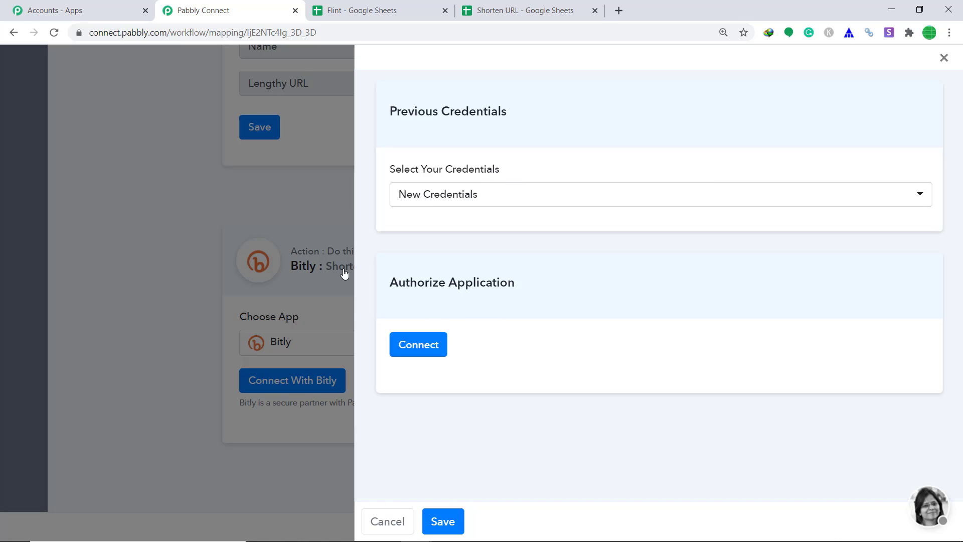
pyautogui.click(439, 348)
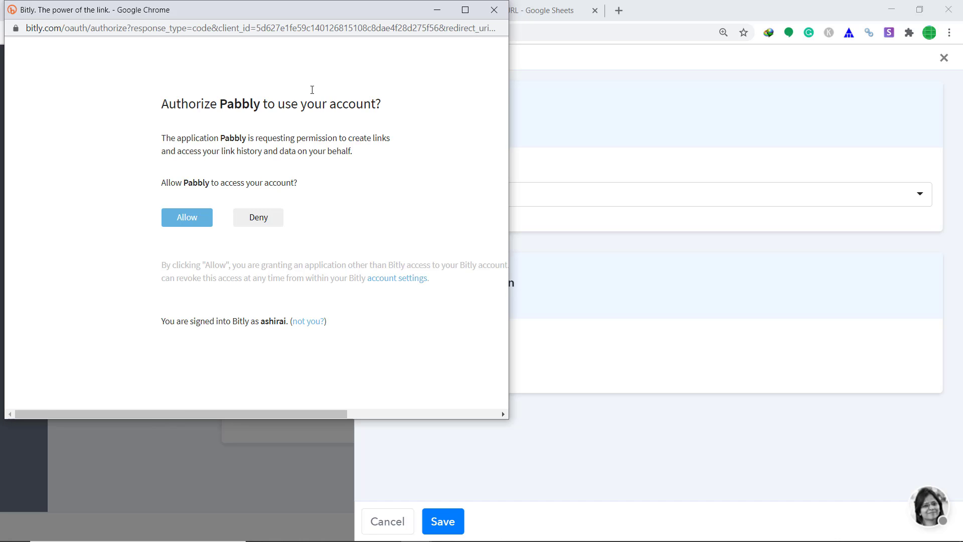
pyautogui.click(181, 219)
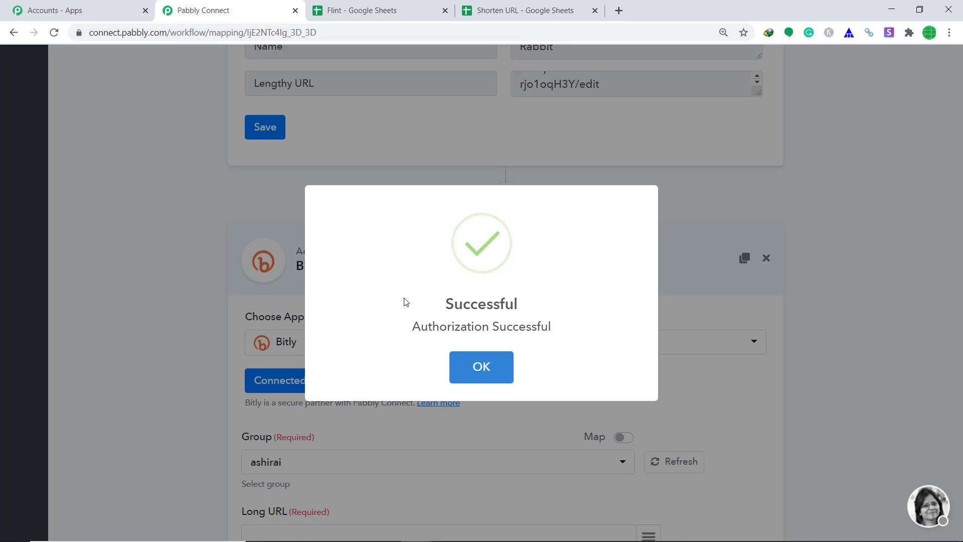
pyautogui.click(480, 371)
# Map the trigger's Lengthy URL value to the Bitly action's Long URL, then save and send a test request
pyautogui.scroll(-4, 602, 296)
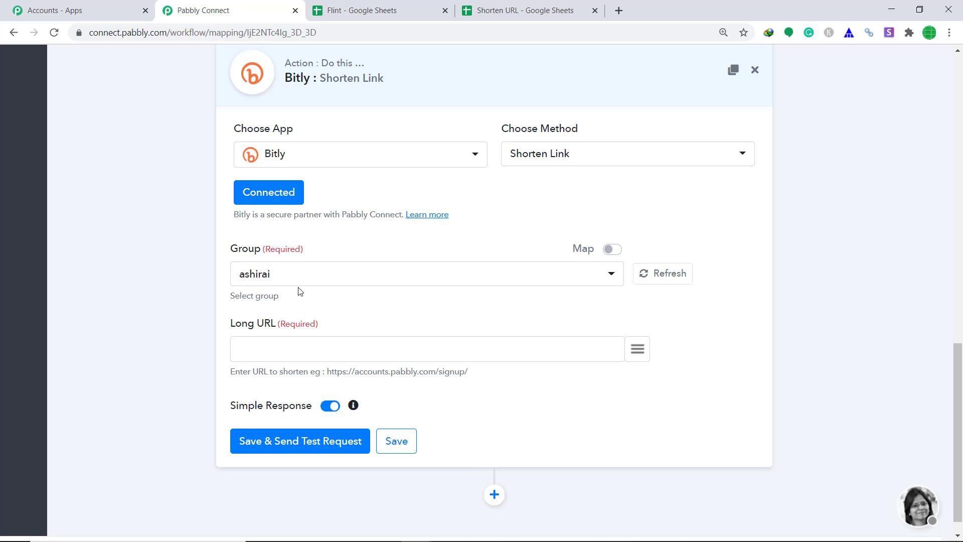
pyautogui.click(638, 345)
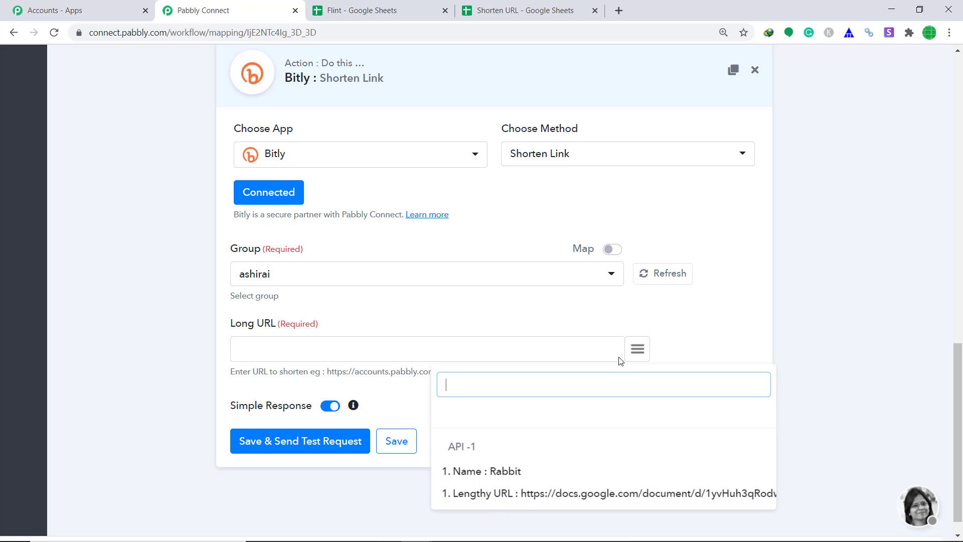
pyautogui.click(509, 497)
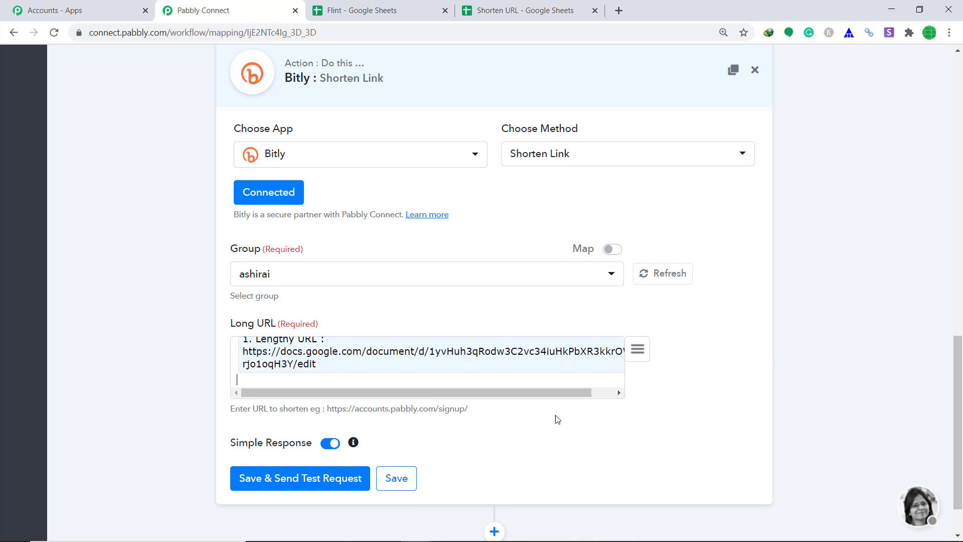
pyautogui.click(315, 477)
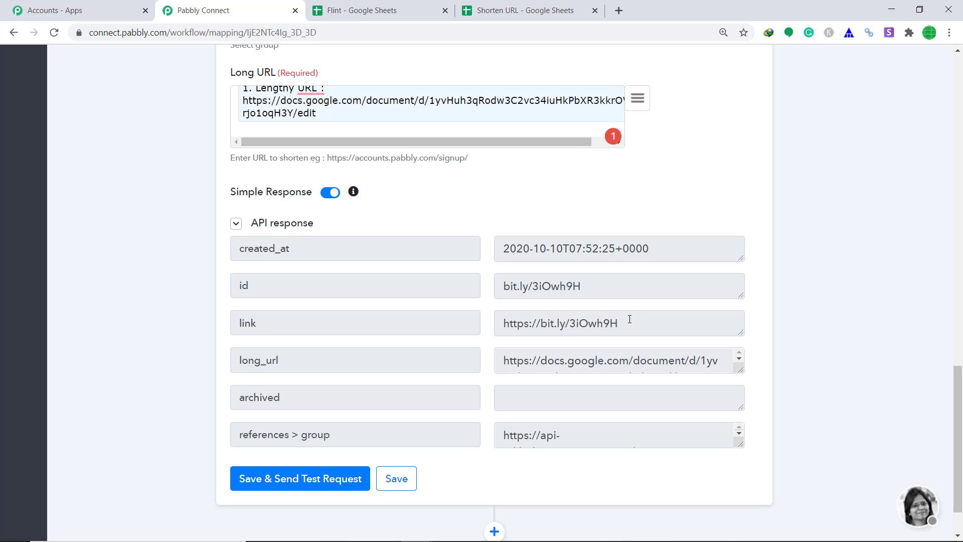
# Add another action step below Bitly, using Google Sheets as the app with the Lookup Spreadsheet Rows method
pyautogui.scroll(-2, 644, 330)
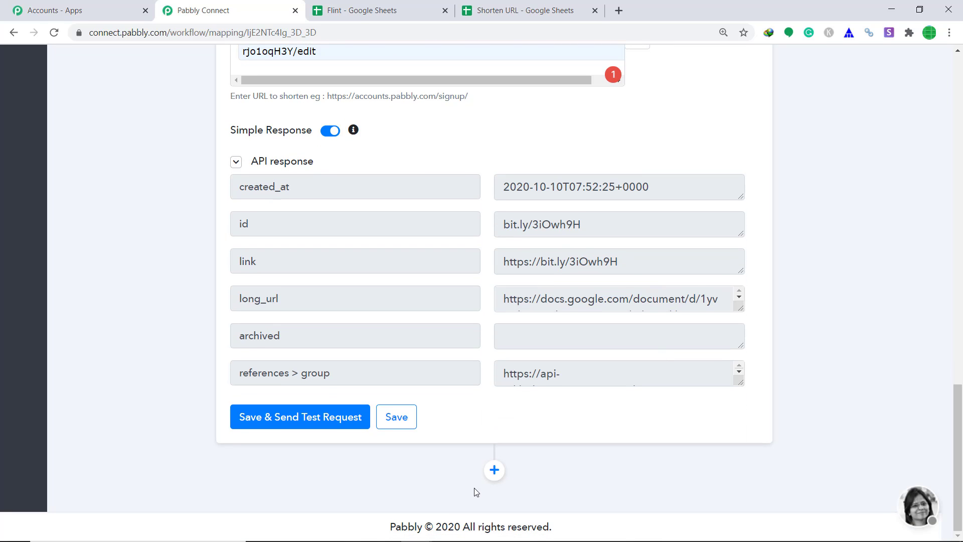
pyautogui.click(494, 471)
pyautogui.scroll(-2, 647, 306)
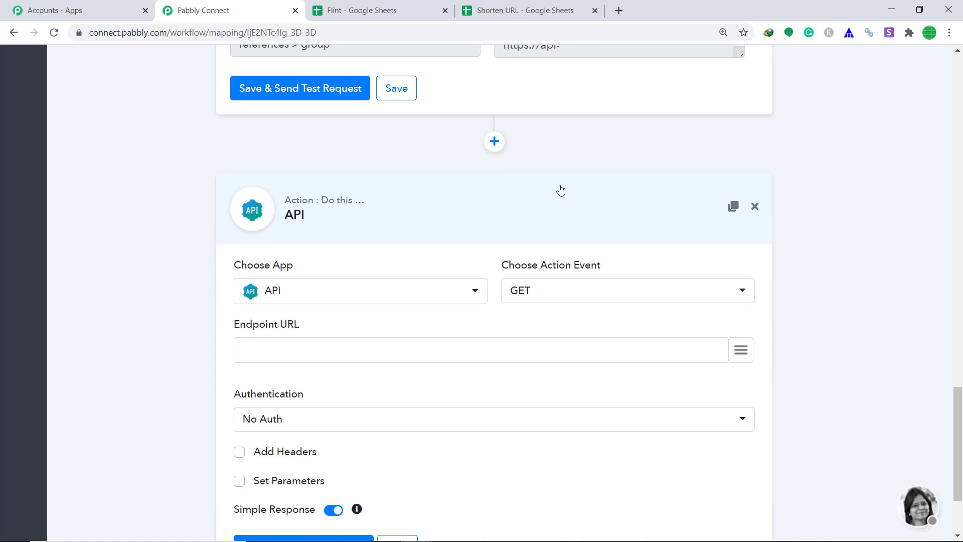
pyautogui.click(356, 296)
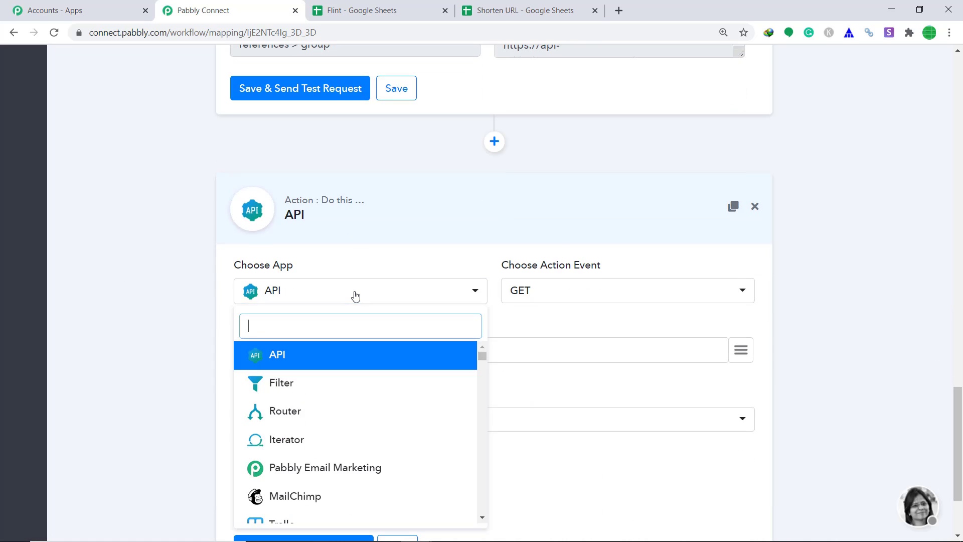
pyautogui.write('GOO')
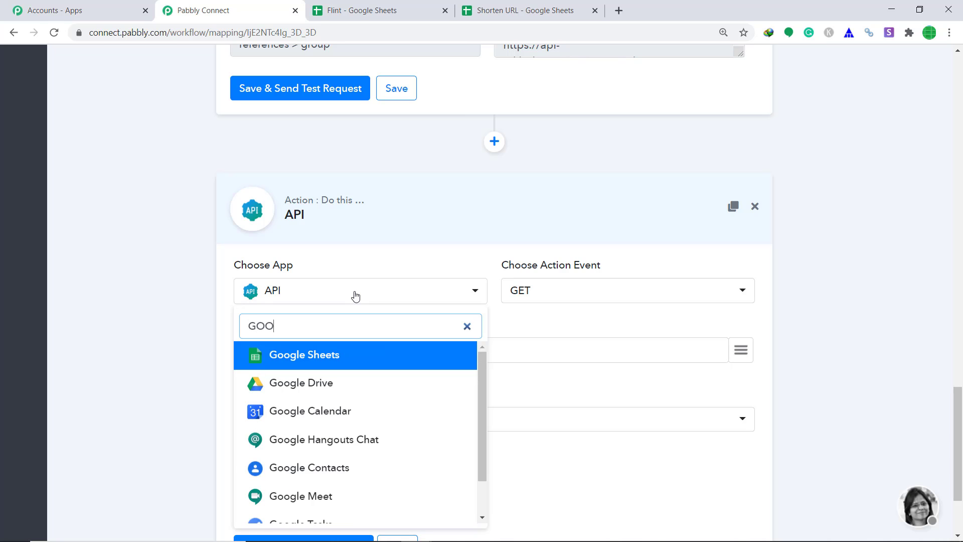
pyautogui.click(363, 361)
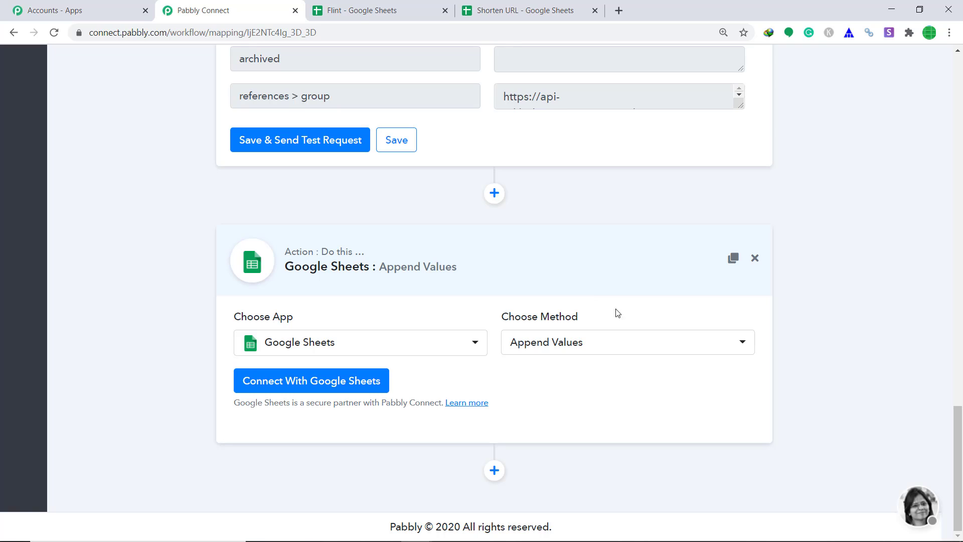
pyautogui.click(584, 343)
pyautogui.scroll(-1, 607, 309)
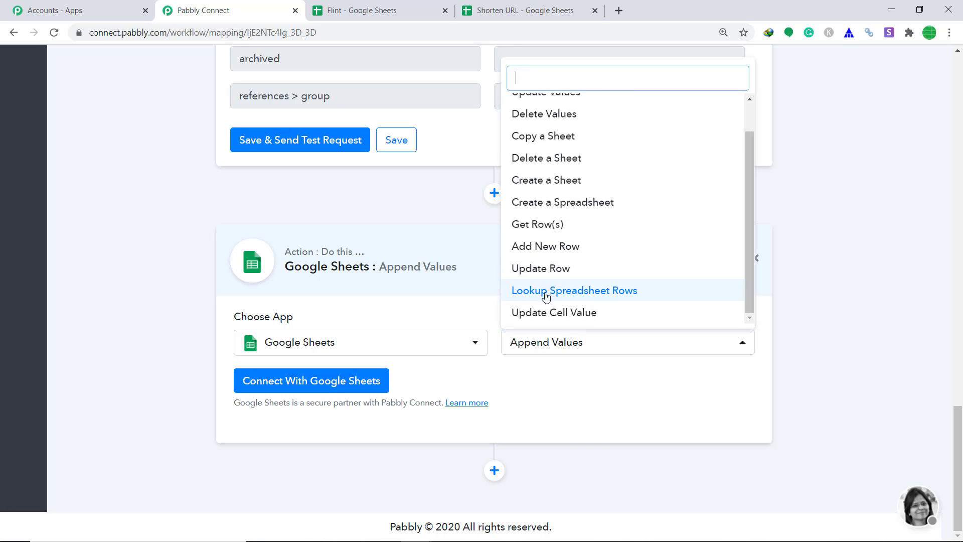
pyautogui.click(619, 290)
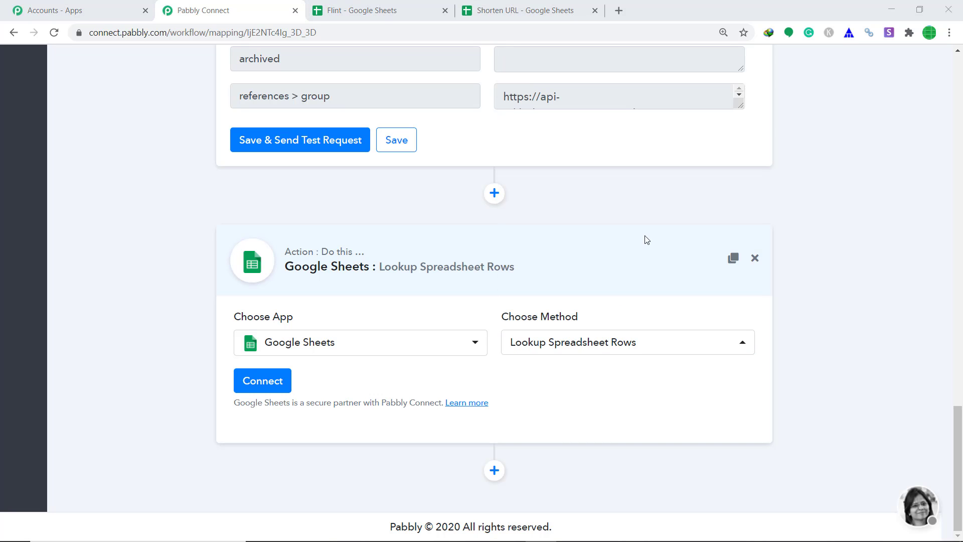
# Connect the Google Sheets action with new credentials, choosing the first listed Google account and allowing Pabbly Connect Sheets access
pyautogui.click(249, 383)
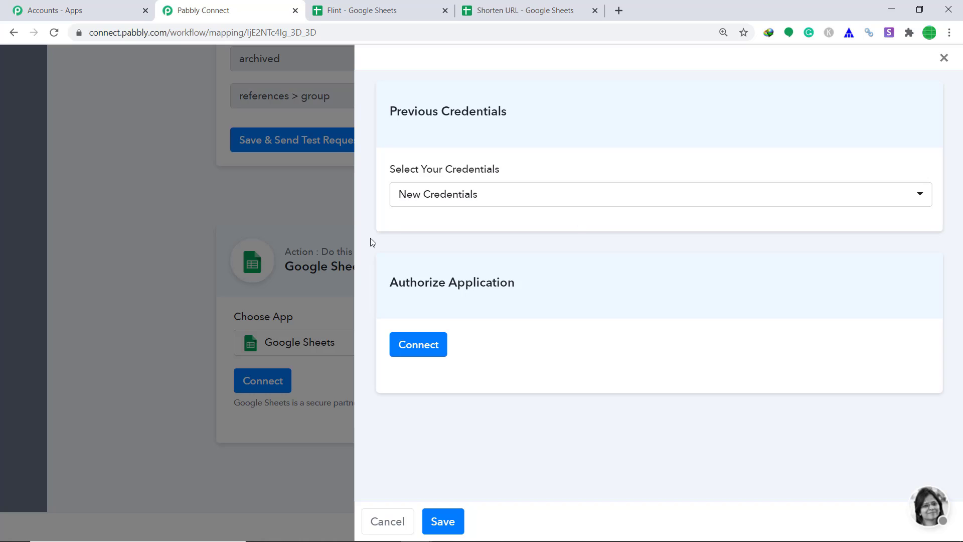
pyautogui.click(426, 349)
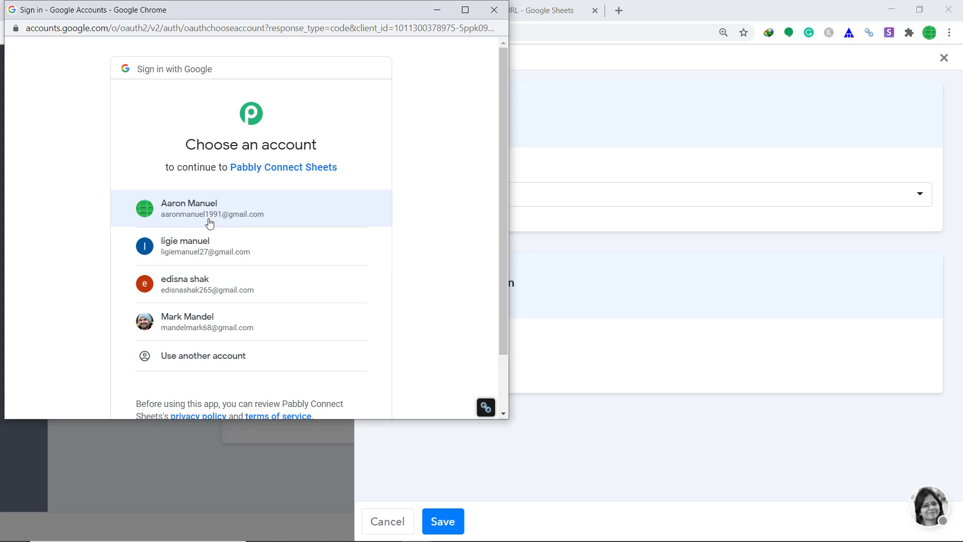
pyautogui.click(239, 217)
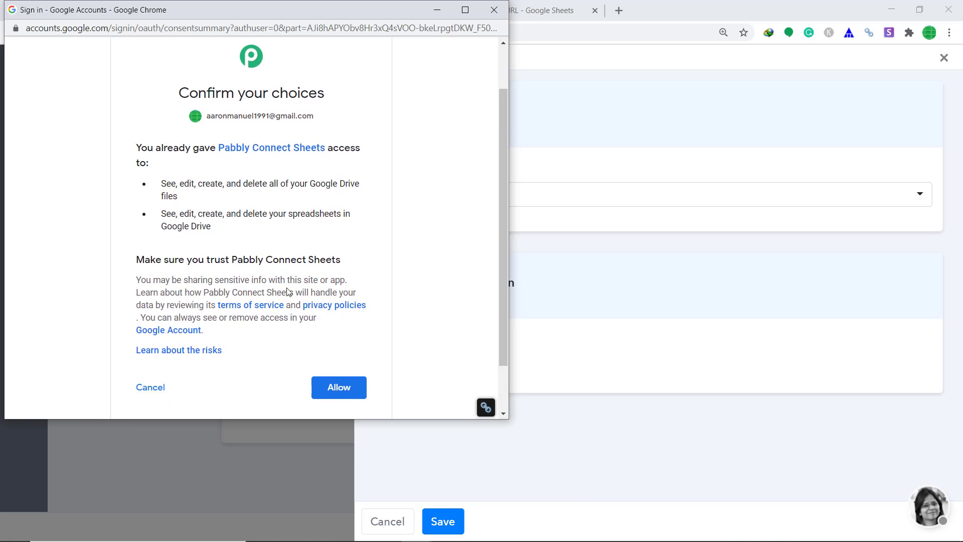
pyautogui.scroll(-1, 355, 336)
pyautogui.click(355, 335)
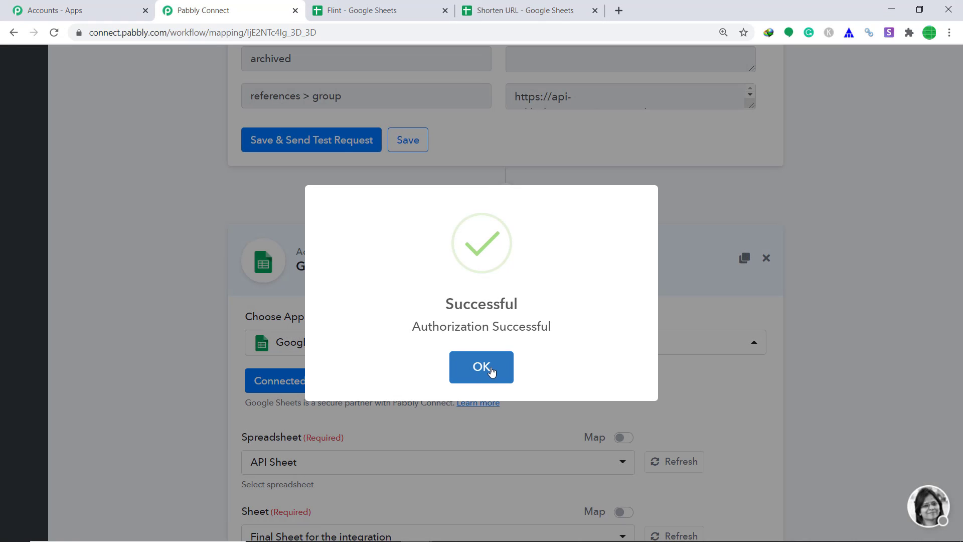
pyautogui.click(492, 371)
# Set the lookup action's spreadsheet to Shorten URL
pyautogui.scroll(-3, 597, 299)
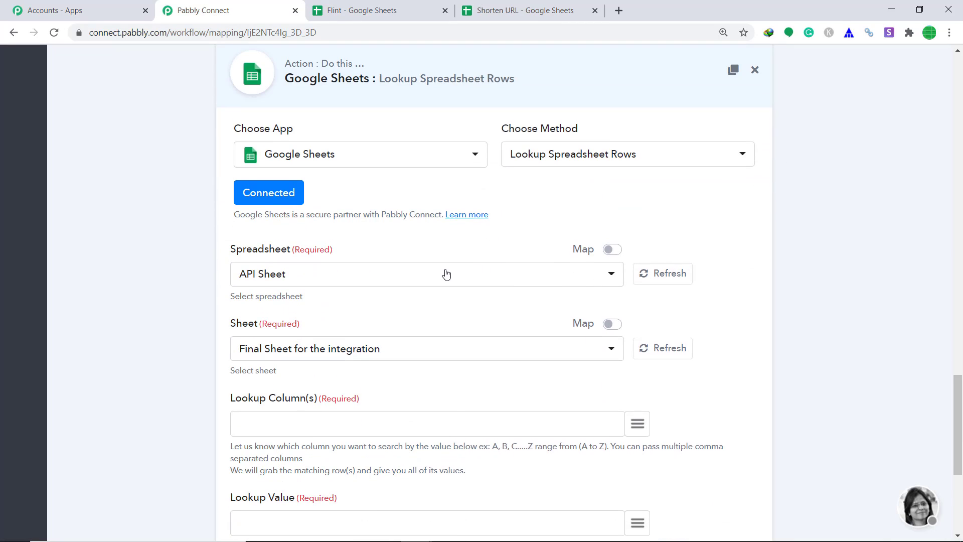
pyautogui.scroll(-2, 446, 273)
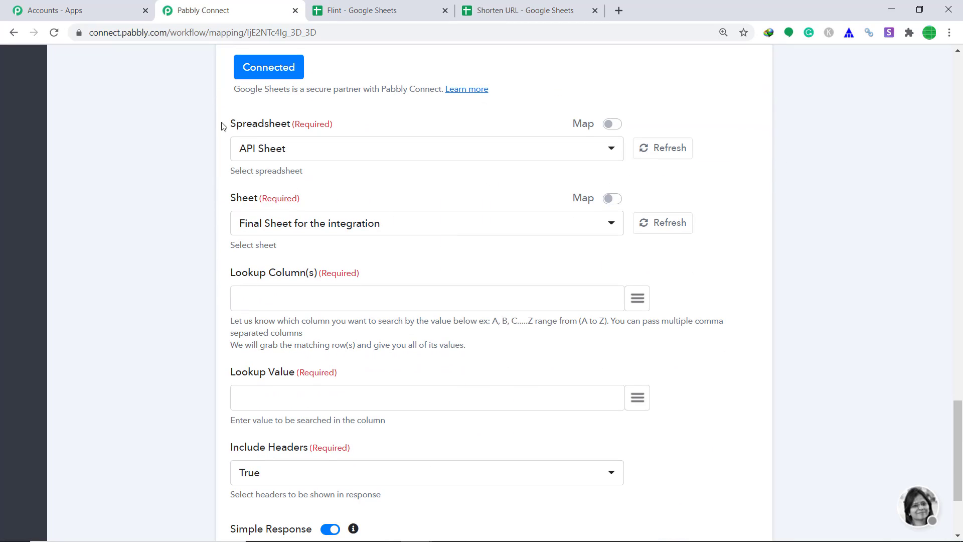
pyautogui.click(306, 151)
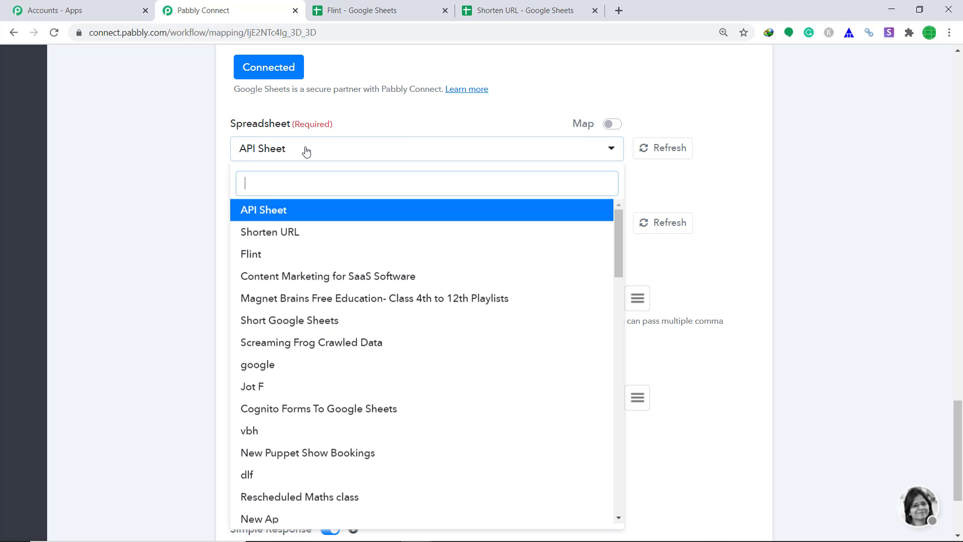
pyautogui.click(282, 230)
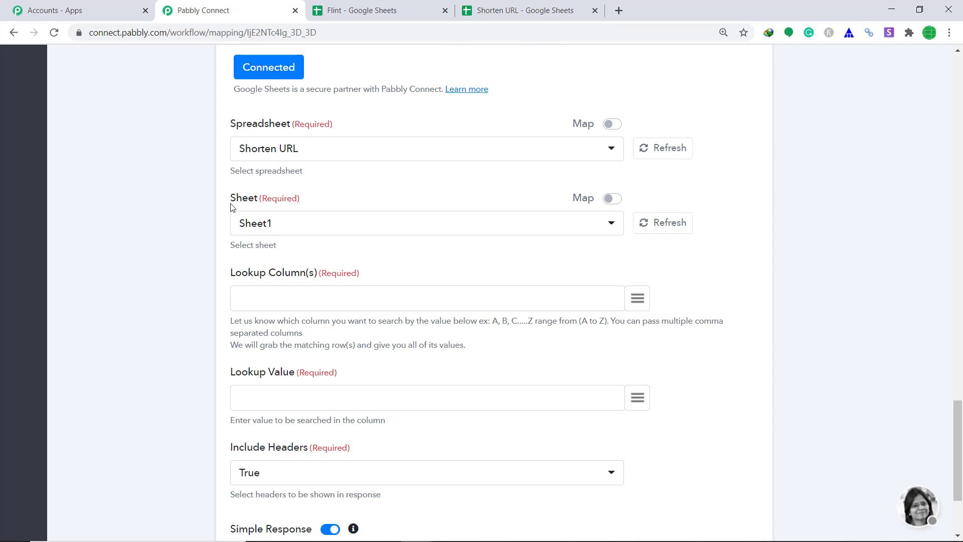
# Check the sheet name and the Lengthy URL column letter in the Shorten URL spreadsheet for the lookup settings
pyautogui.click(563, 6)
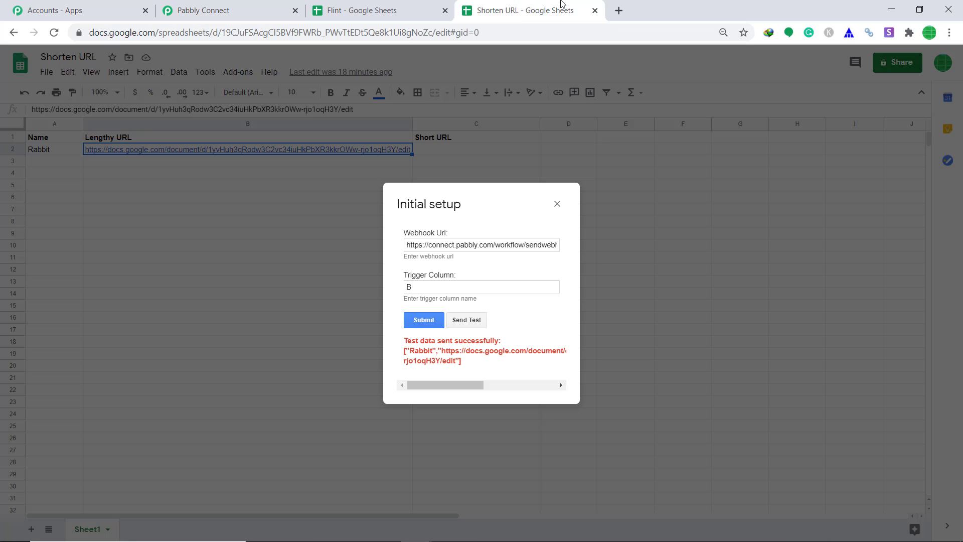
pyautogui.click(242, 9)
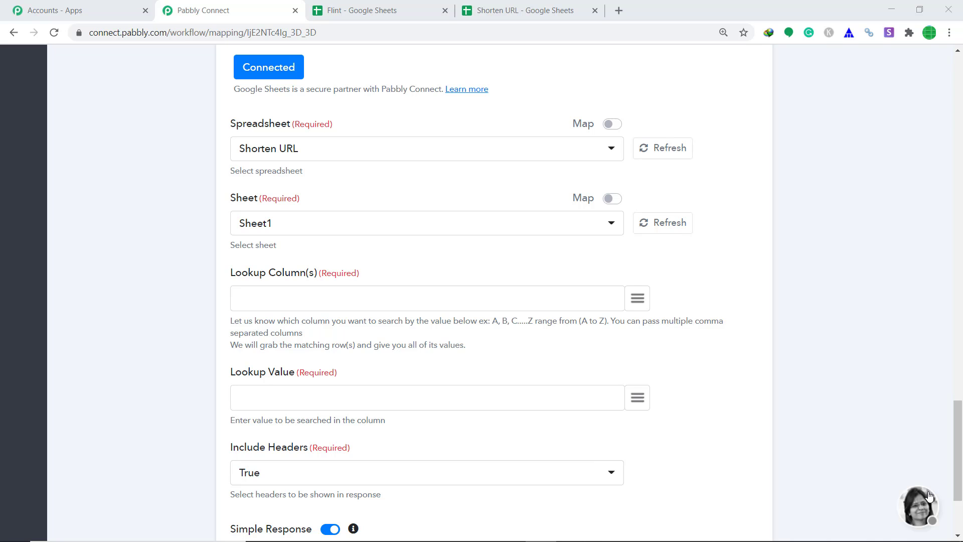
pyautogui.click(517, 11)
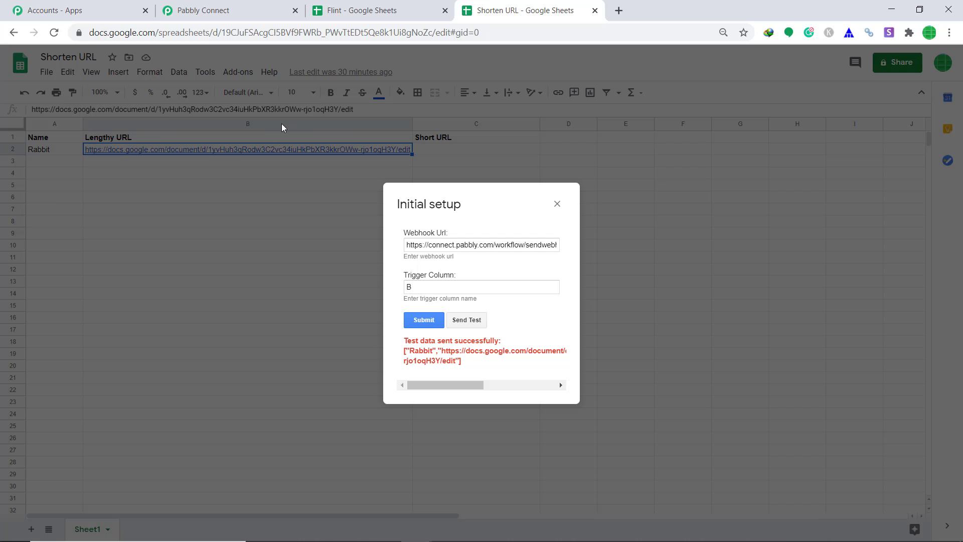
pyautogui.click(253, 8)
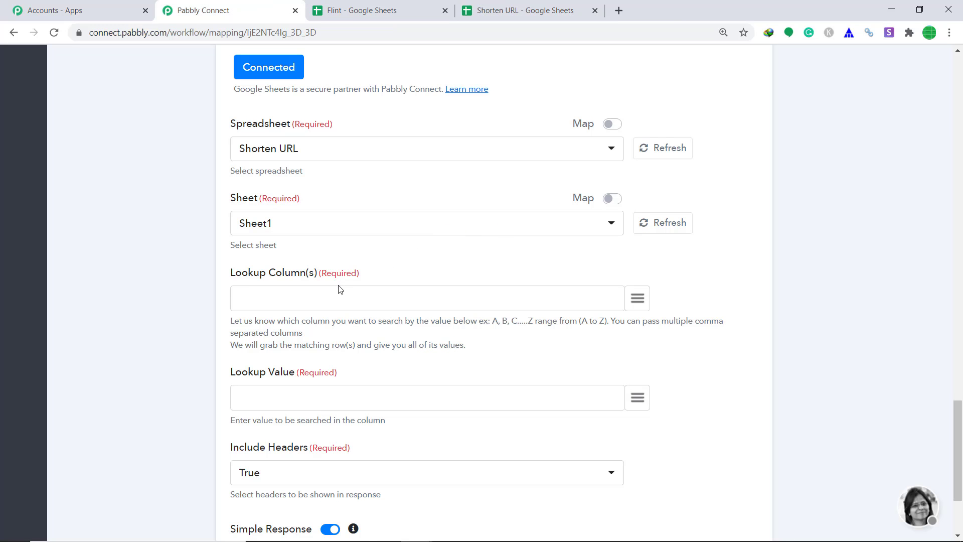
# Set the lookup columns to A,B and map the lookup value to the Lengthy URL from the trigger data
pyautogui.click(307, 293)
pyautogui.write('A,B')
pyautogui.scroll(-1, 312, 311)
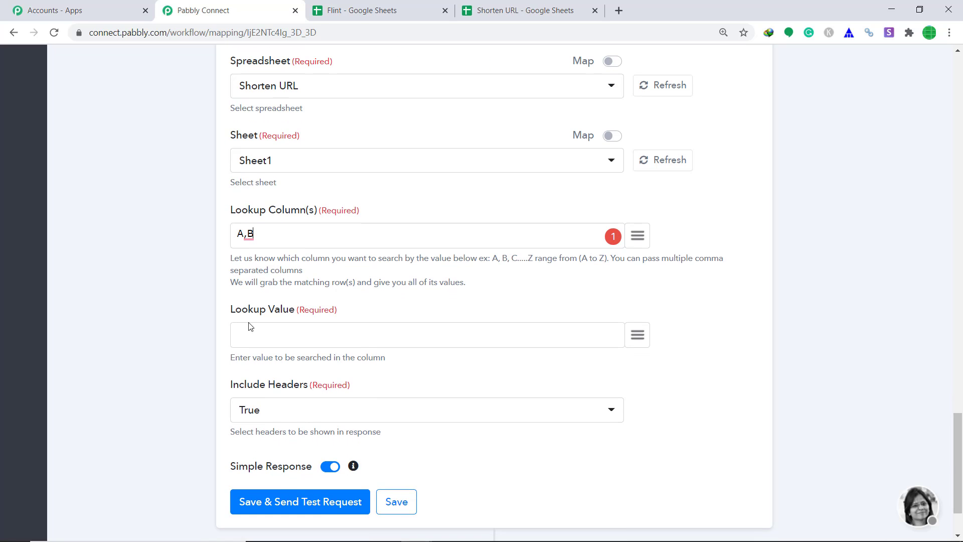
pyautogui.click(638, 336)
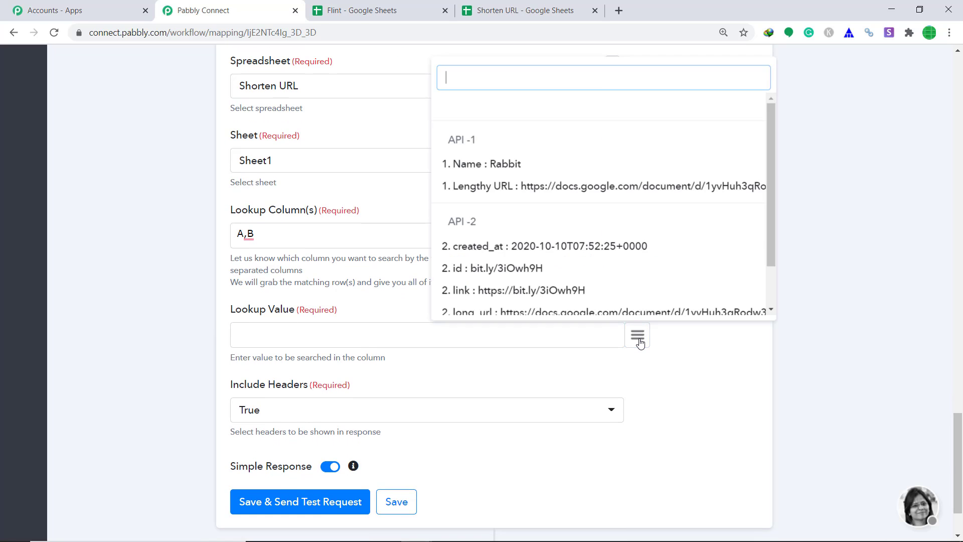
pyautogui.click(489, 192)
pyautogui.scroll(-2, 715, 312)
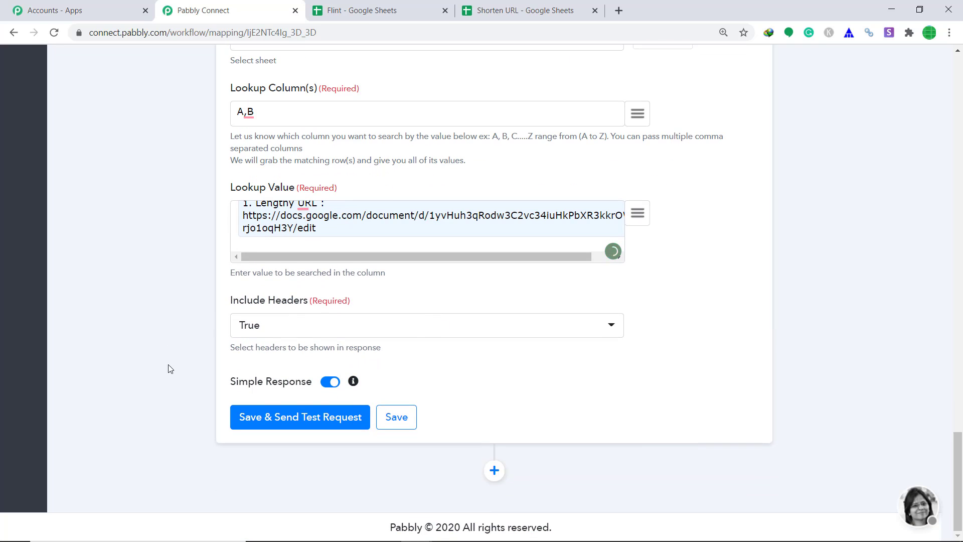
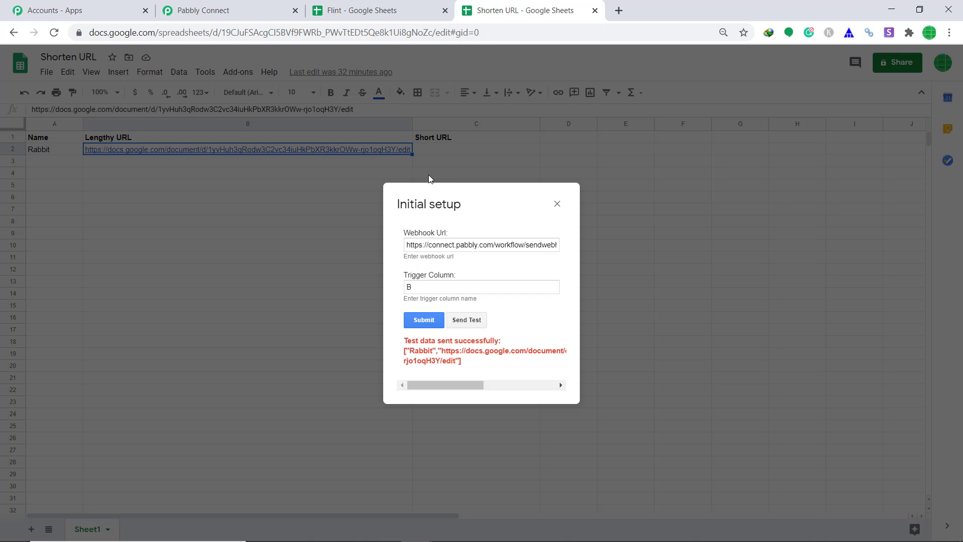
# Back in Pabbly Connect, add an action step below the lookup, using Google Sheets as the app with the Update Values method
pyautogui.click(226, 10)
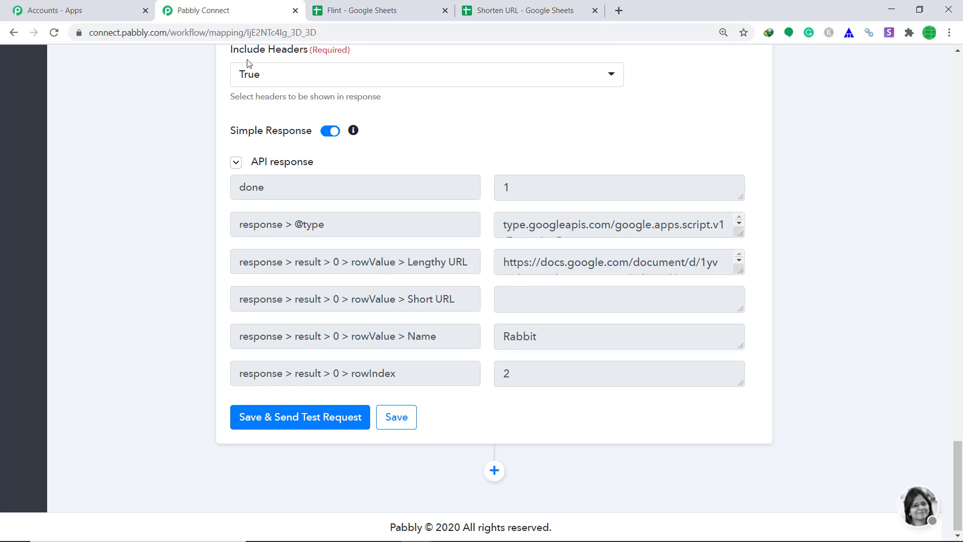
pyautogui.click(494, 470)
pyautogui.scroll(-5, 678, 352)
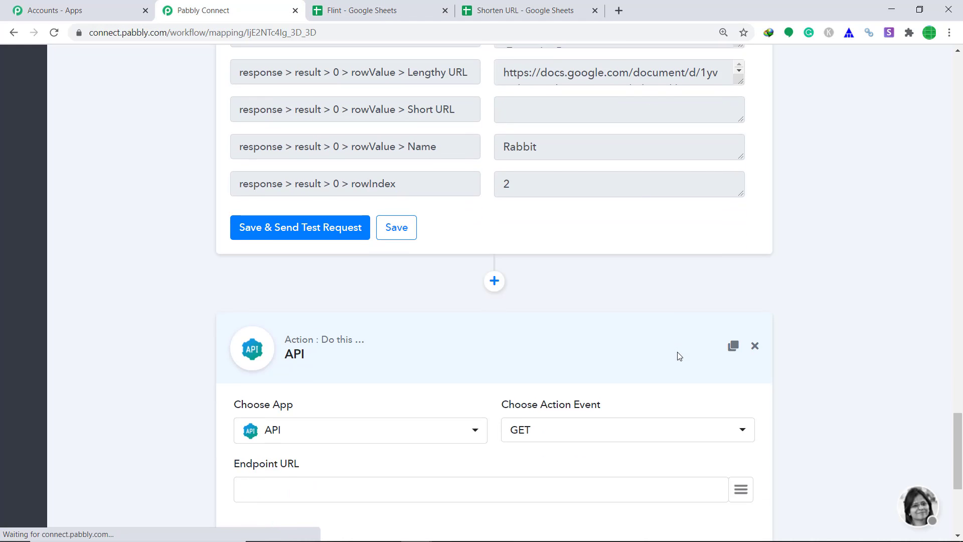
pyautogui.click(339, 383)
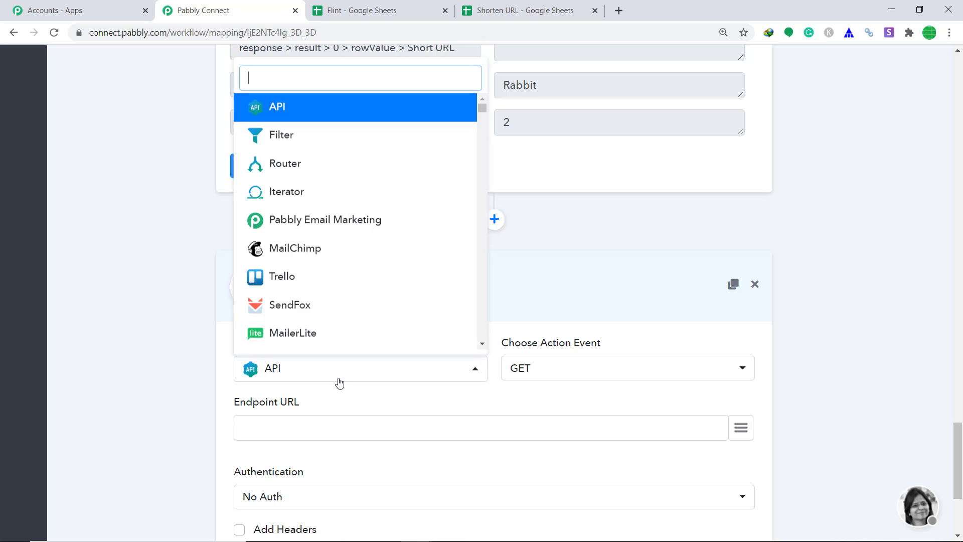
pyautogui.write('GOO')
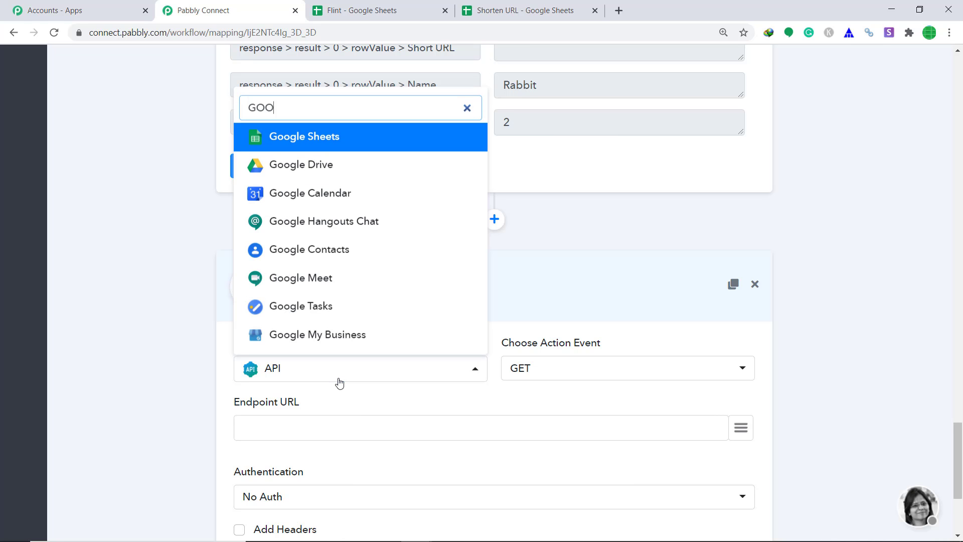
pyautogui.click(366, 146)
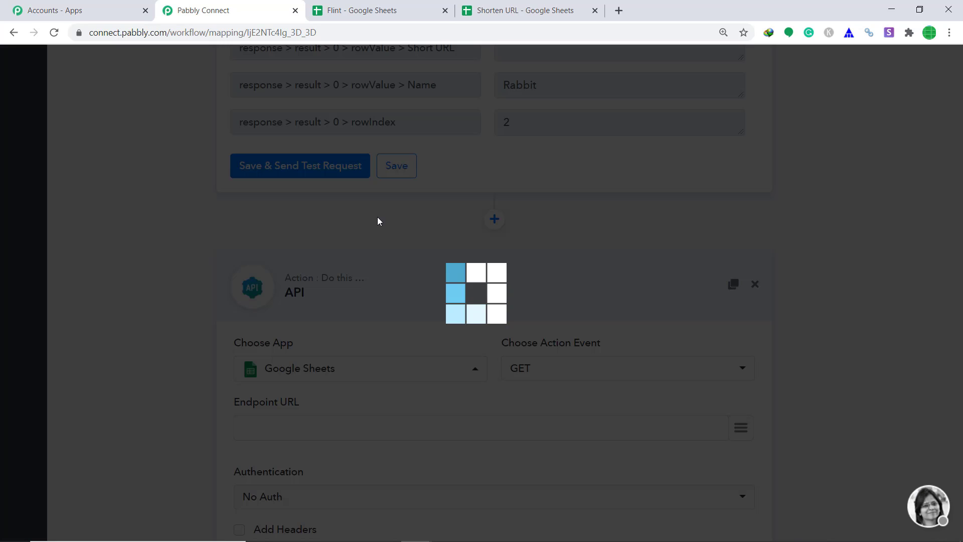
pyautogui.click(570, 374)
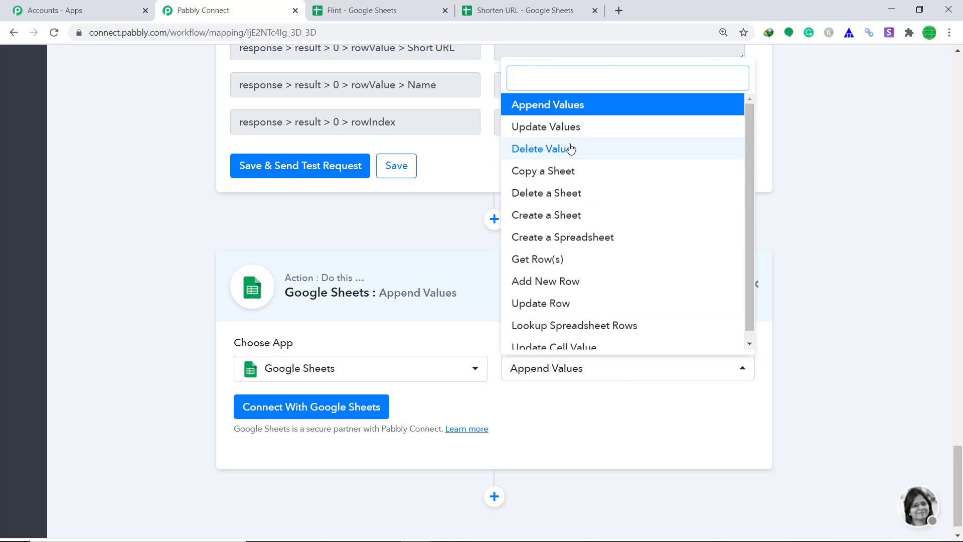
pyautogui.click(561, 130)
# Connect the Update Values action with new credentials, choosing the first listed Google account and allowing Pabbly Connect Sheets access
pyautogui.click(253, 414)
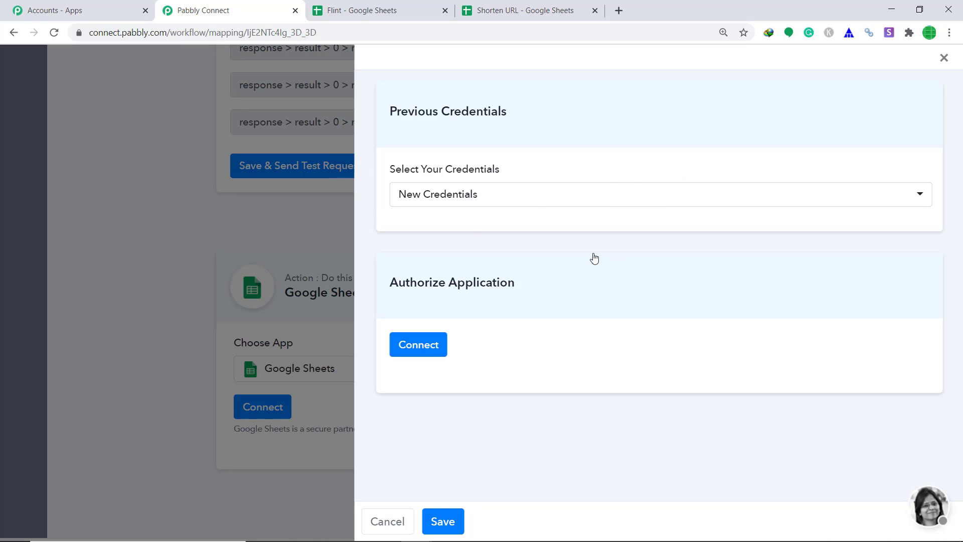
pyautogui.click(402, 349)
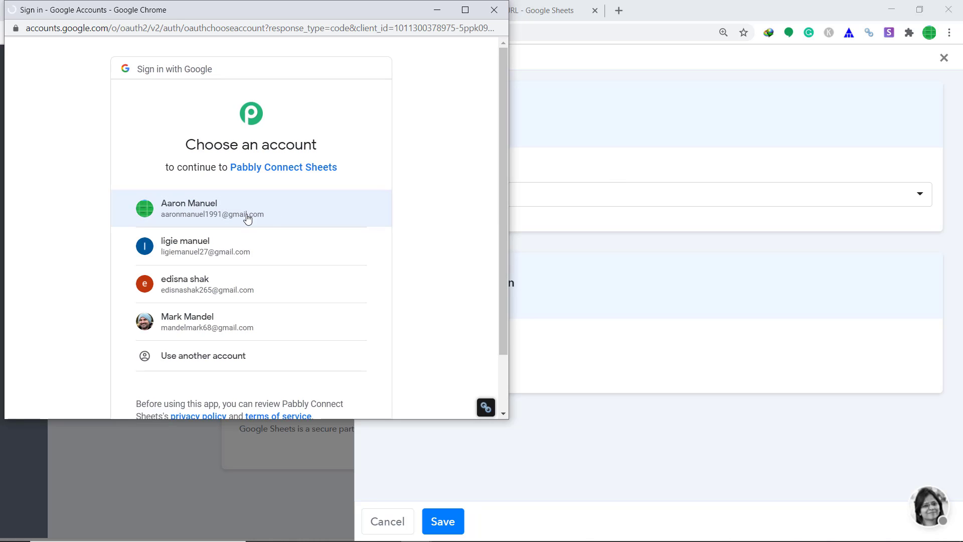
pyautogui.click(247, 217)
pyautogui.scroll(-2, 341, 331)
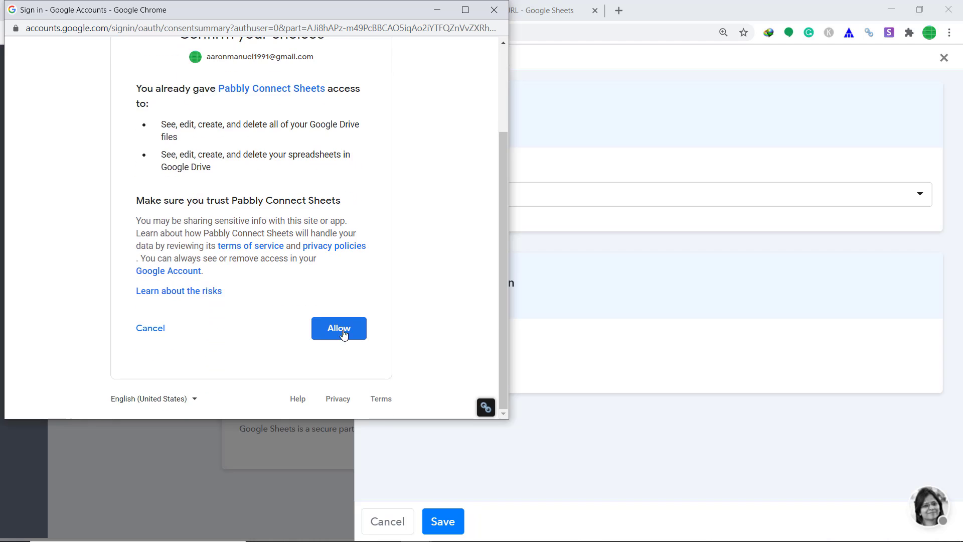
pyautogui.click(343, 334)
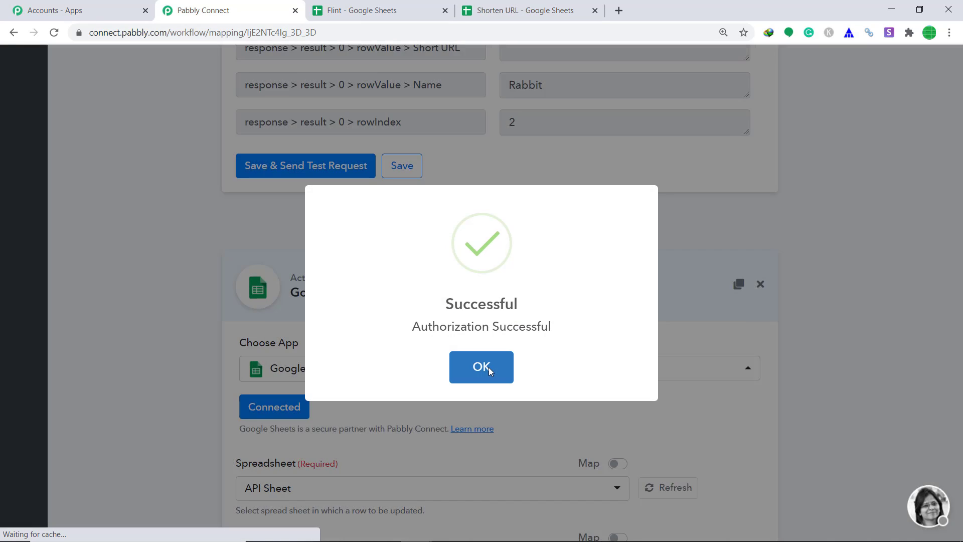
pyautogui.click(490, 370)
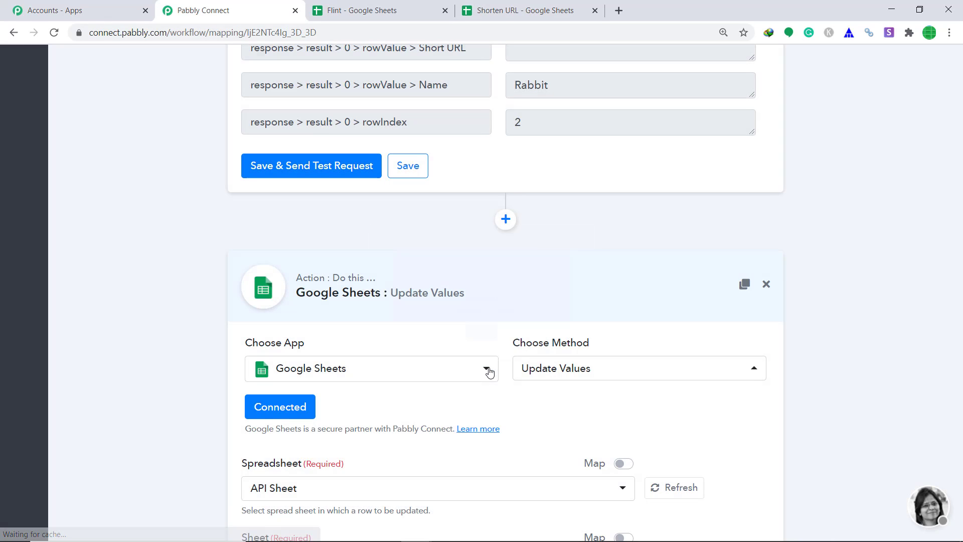
# Set the Update Values action's spreadsheet to Shorten URL and check the spreadsheet's layout for the remaining settings
pyautogui.scroll(-5, 574, 273)
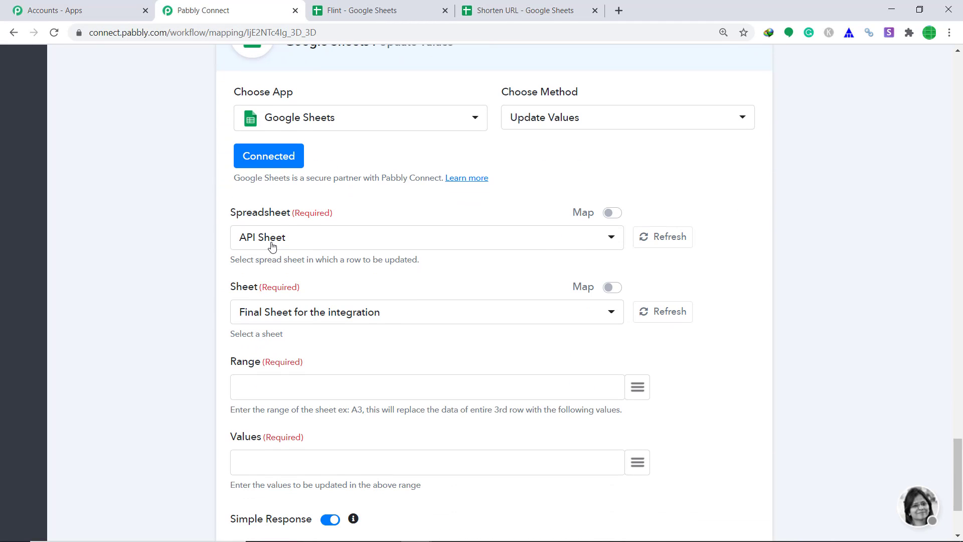
pyautogui.click(314, 245)
pyautogui.click(295, 344)
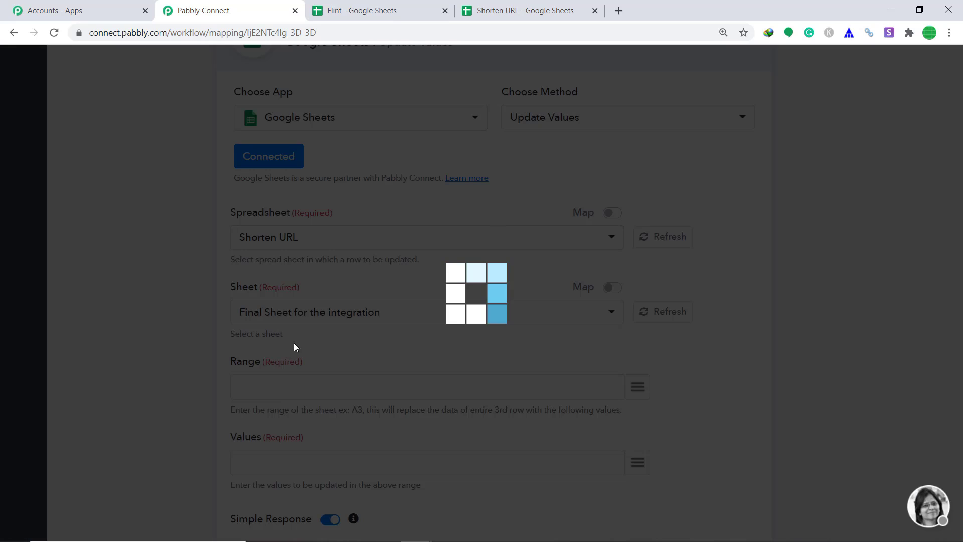
pyautogui.scroll(-1, 264, 261)
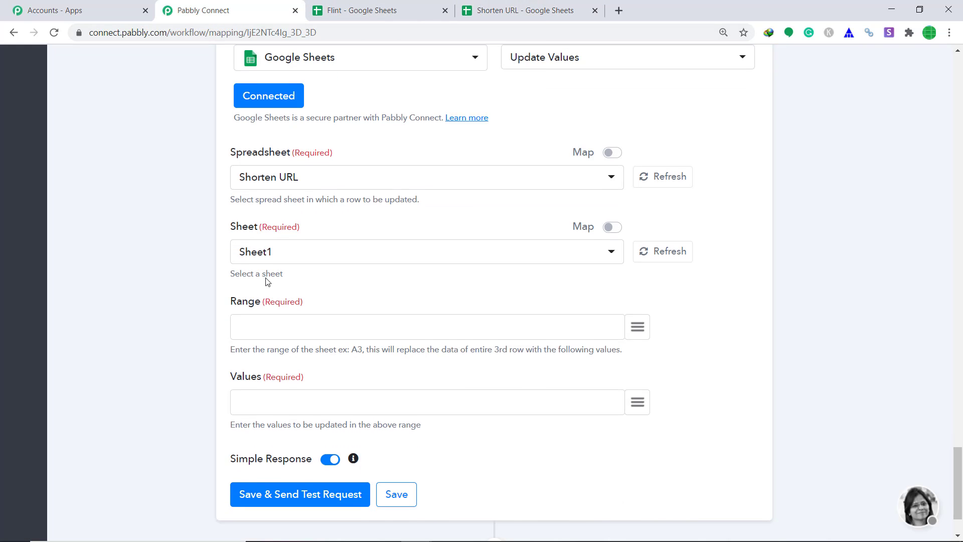
pyautogui.click(493, 9)
pyautogui.click(254, 7)
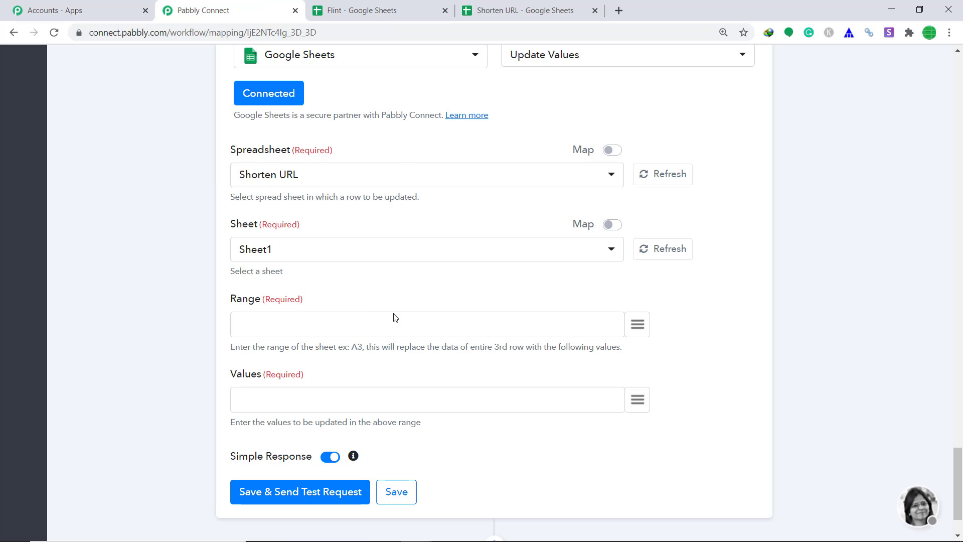
# Set the update range to column C followed by the rowIndex from the lookup response, checking the Short URL column in the spreadsheet
pyautogui.click(639, 324)
pyautogui.click(323, 319)
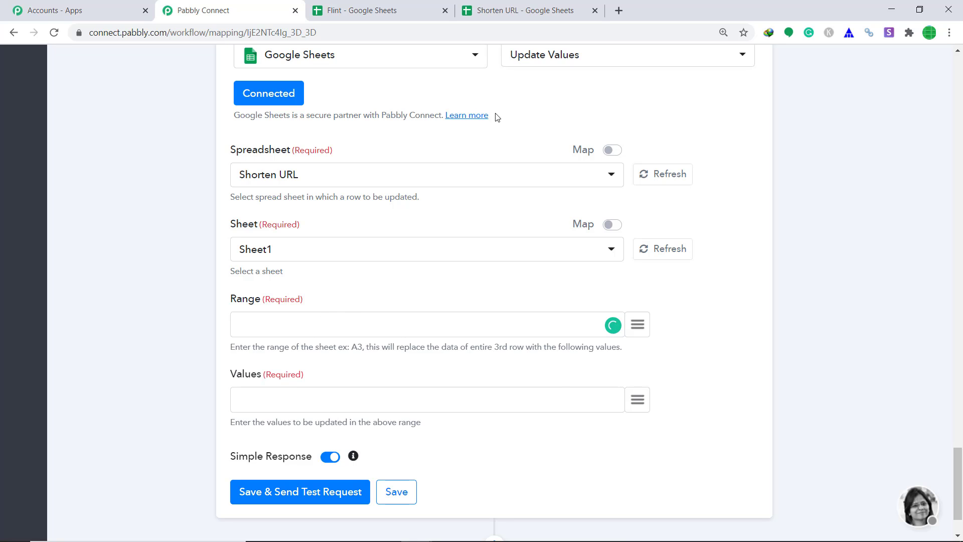
pyautogui.click(541, 5)
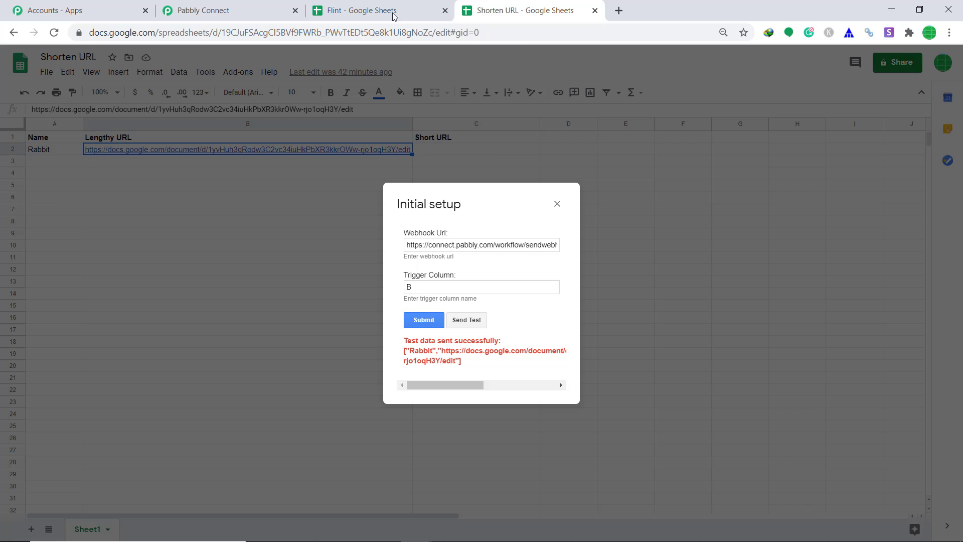
pyautogui.click(293, 6)
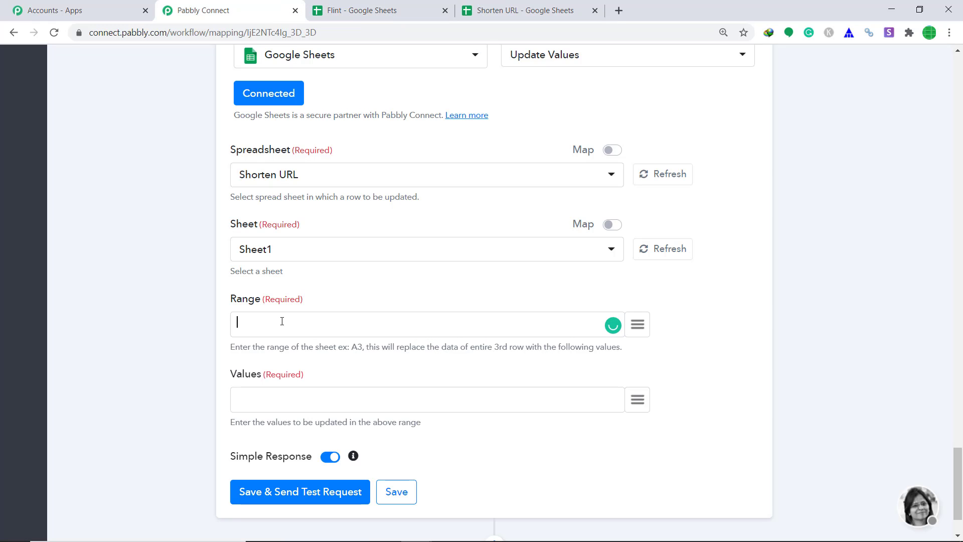
pyautogui.write('C')
pyautogui.click(485, 7)
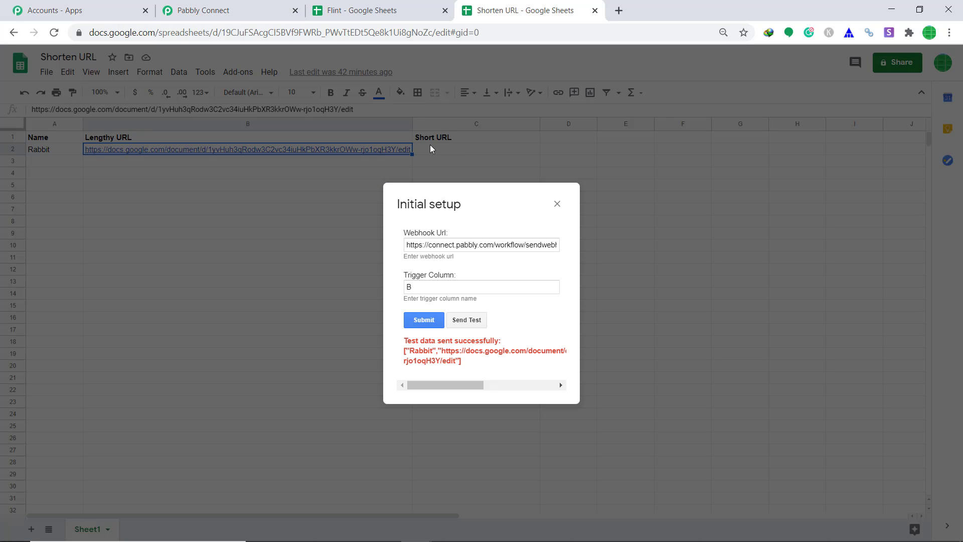
pyautogui.click(241, 9)
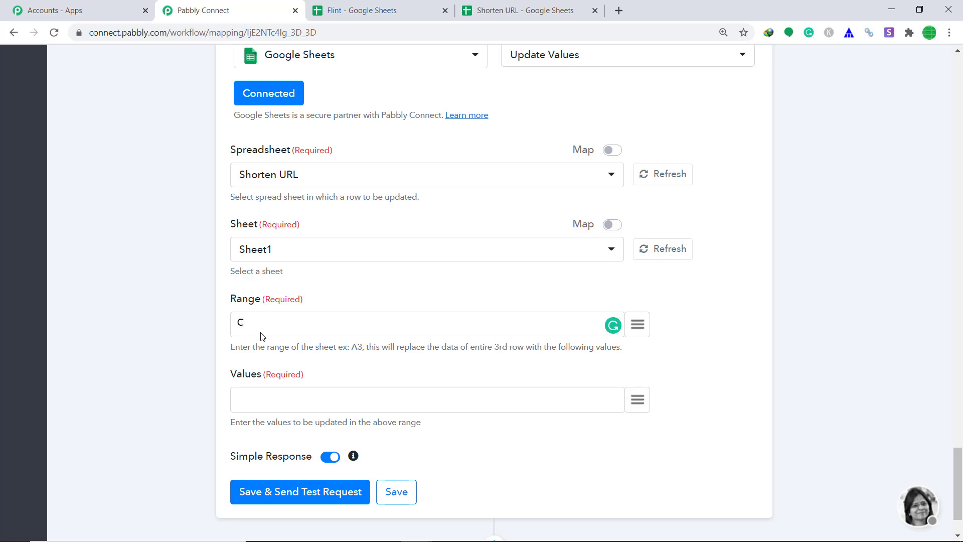
pyautogui.click(527, 10)
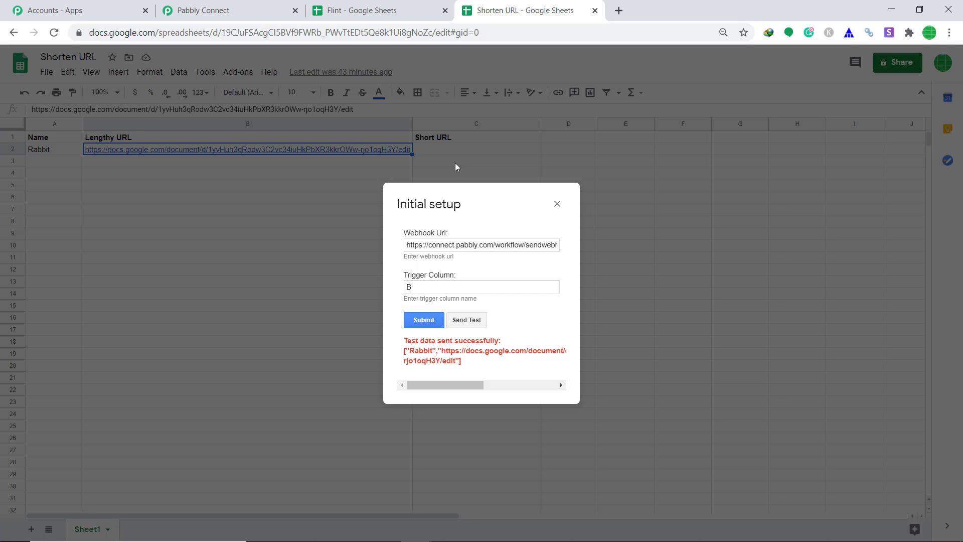
pyautogui.click(261, 8)
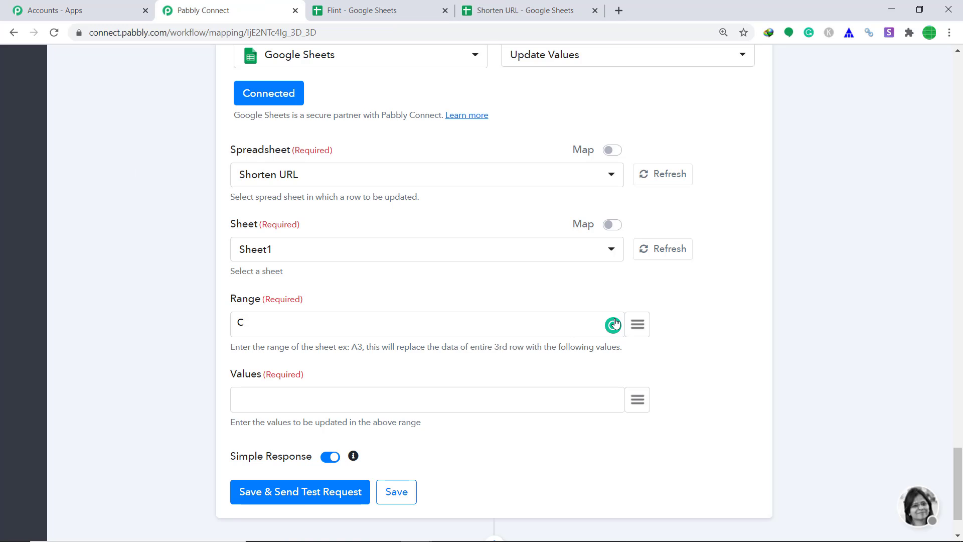
pyautogui.click(637, 326)
pyautogui.scroll(-5, 593, 301)
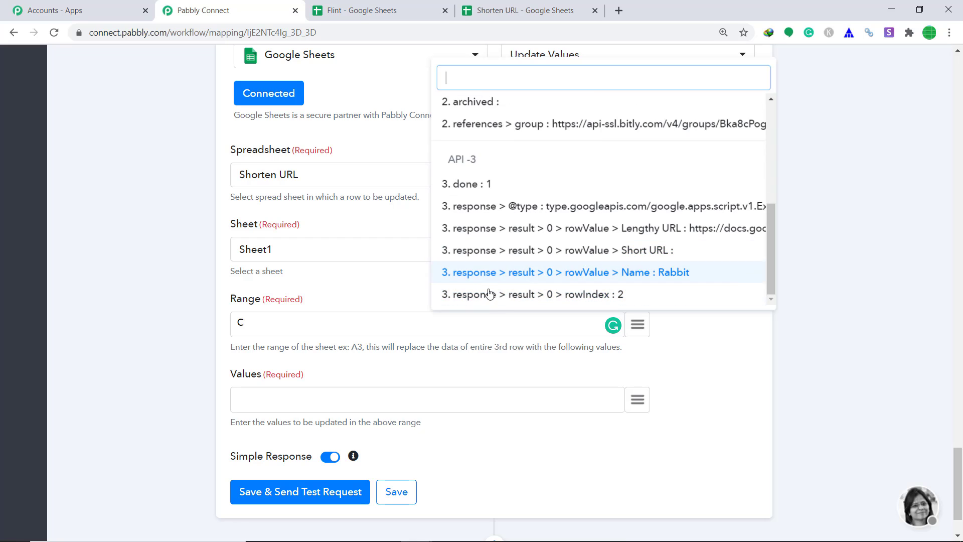
pyautogui.click(606, 296)
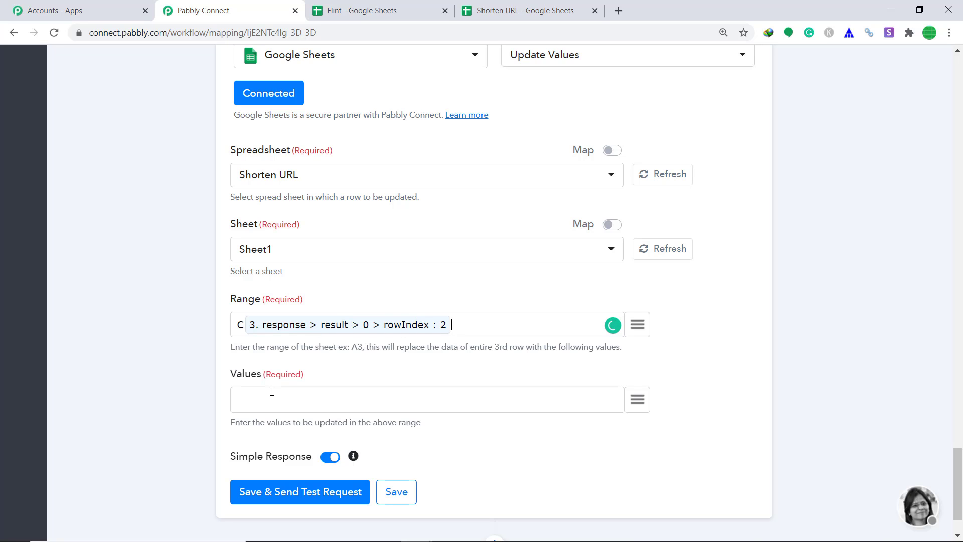
# Fill the update values with the link from the Bitly response, enclosed in double quotes
pyautogui.click(552, 11)
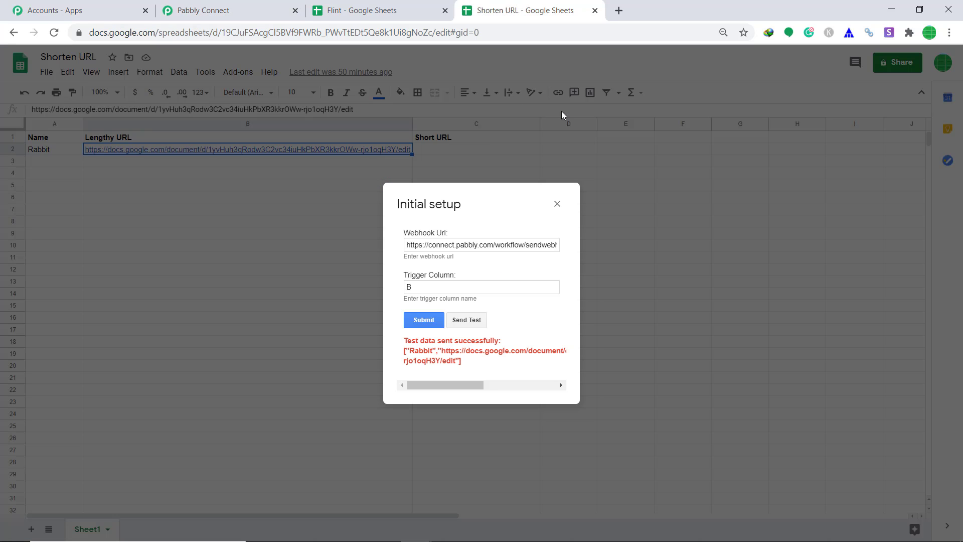
pyautogui.click(266, 6)
pyautogui.click(254, 394)
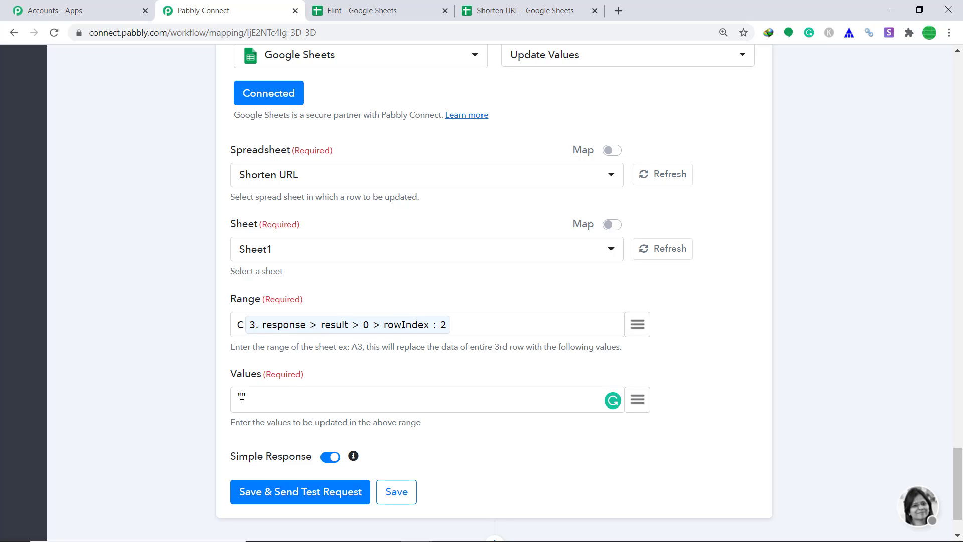
pyautogui.click(643, 403)
pyautogui.scroll(-3, 588, 261)
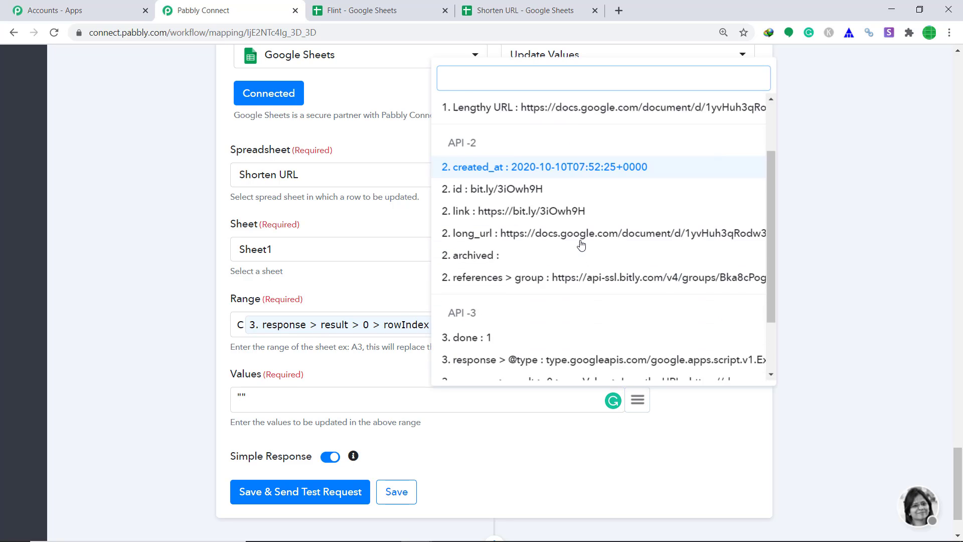
pyautogui.scroll(-1, 581, 244)
pyautogui.scroll(2, 581, 231)
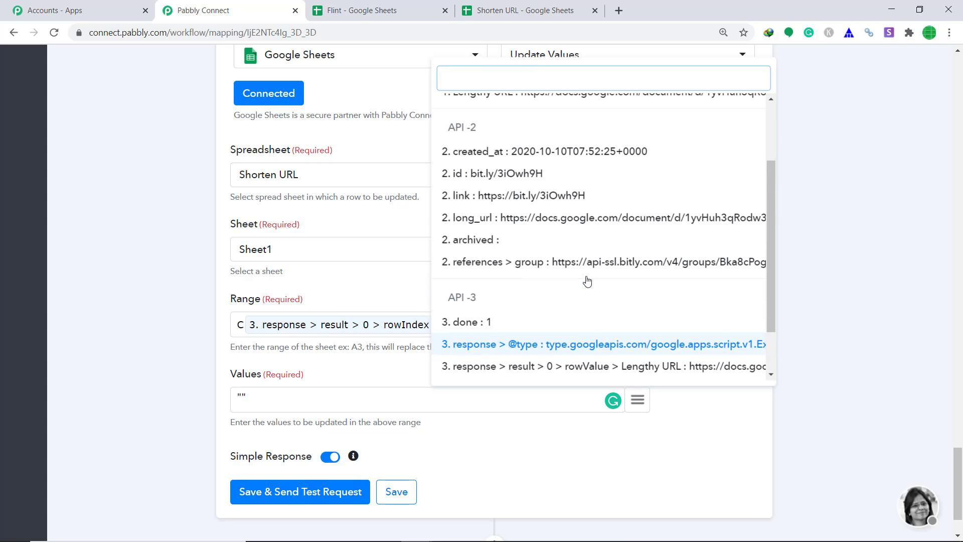
pyautogui.click(561, 195)
# Save the Update Values action, send a test request and review the API response
pyautogui.scroll(-2, 597, 316)
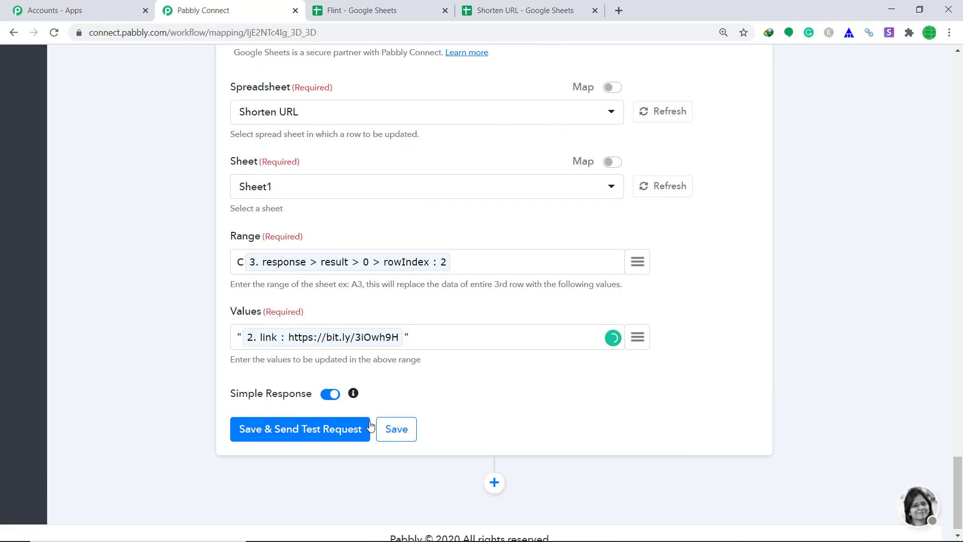
pyautogui.click(306, 430)
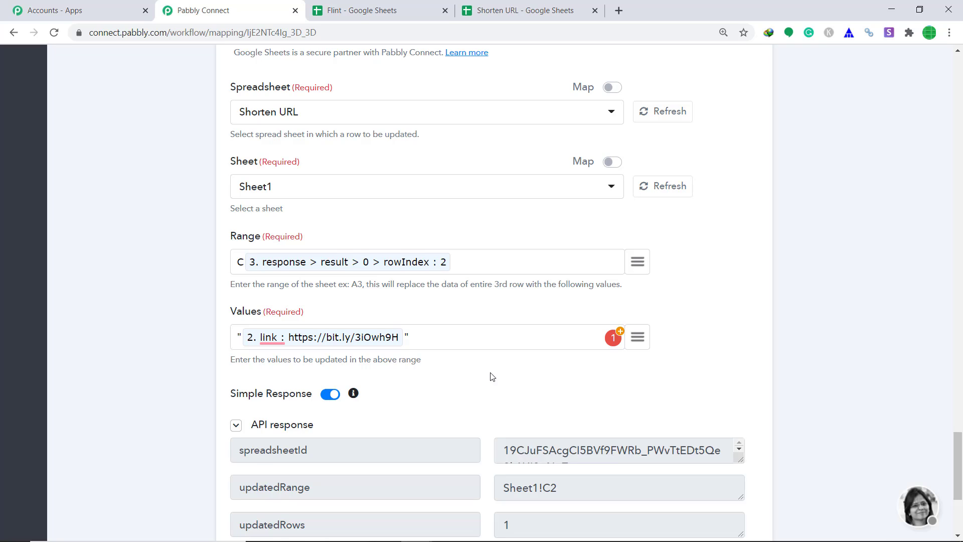
pyautogui.scroll(-3, 490, 376)
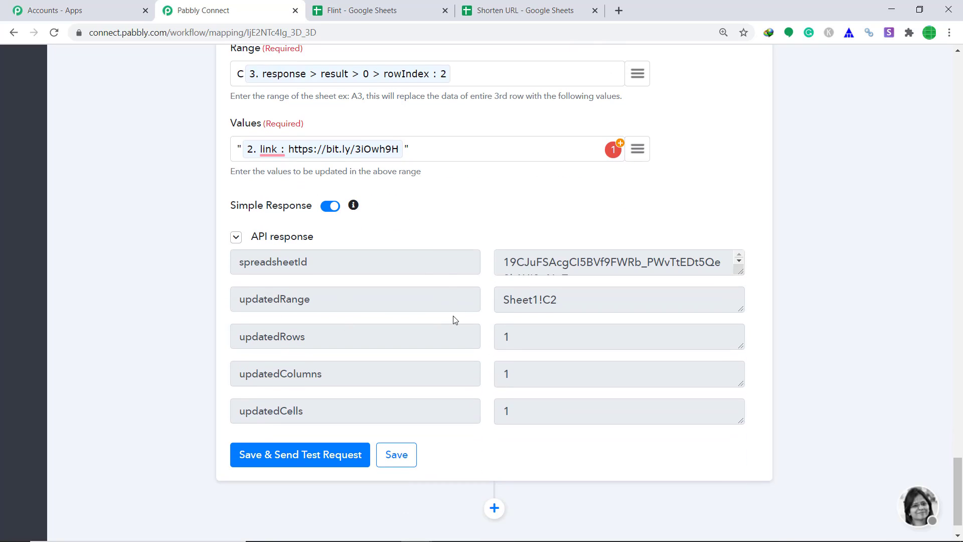
# Check the Short URL column of row 2 in the Shorten URL spreadsheet and return to the workflow
pyautogui.click(538, 8)
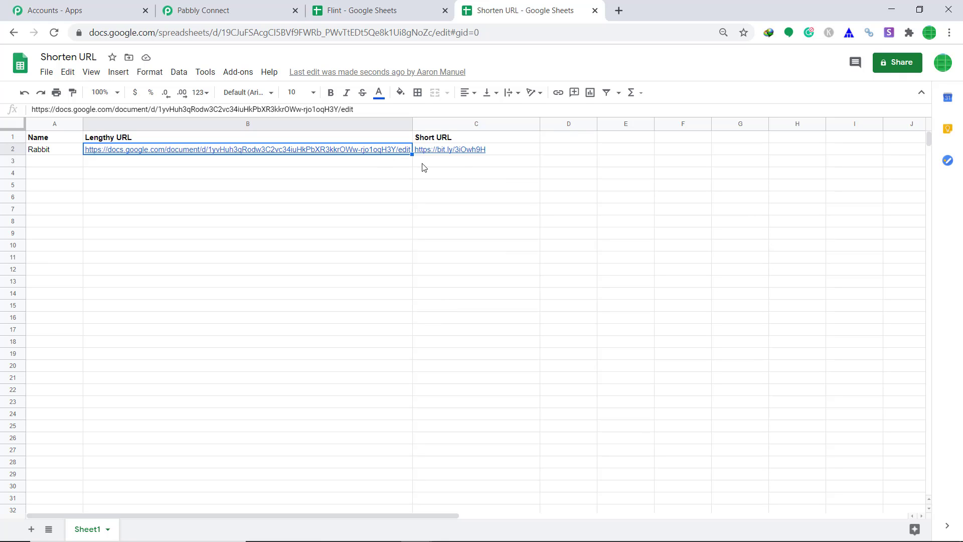
pyautogui.moveTo(484, 154)
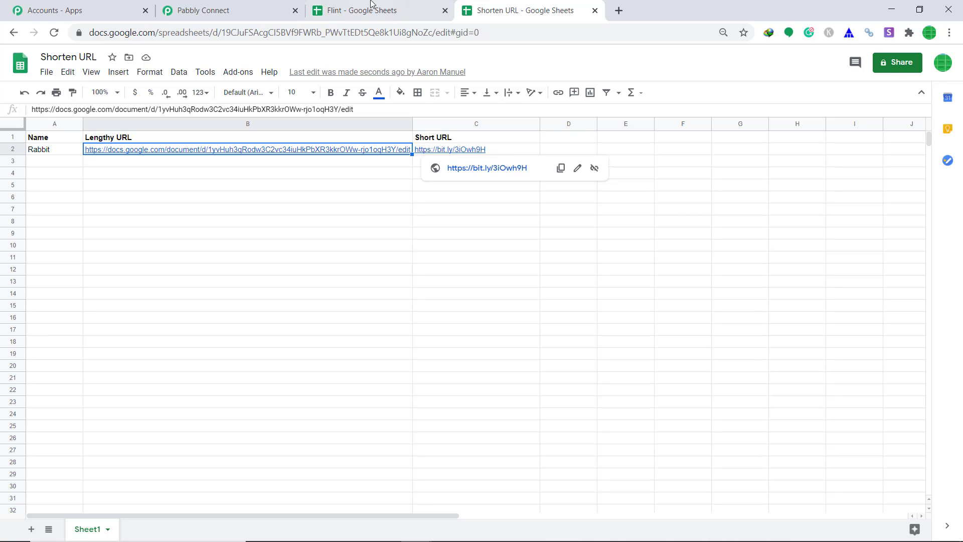
pyautogui.click(290, 15)
# Save the Google Sheets Update Values action and collapse its settings
pyautogui.scroll(-2, 630, 301)
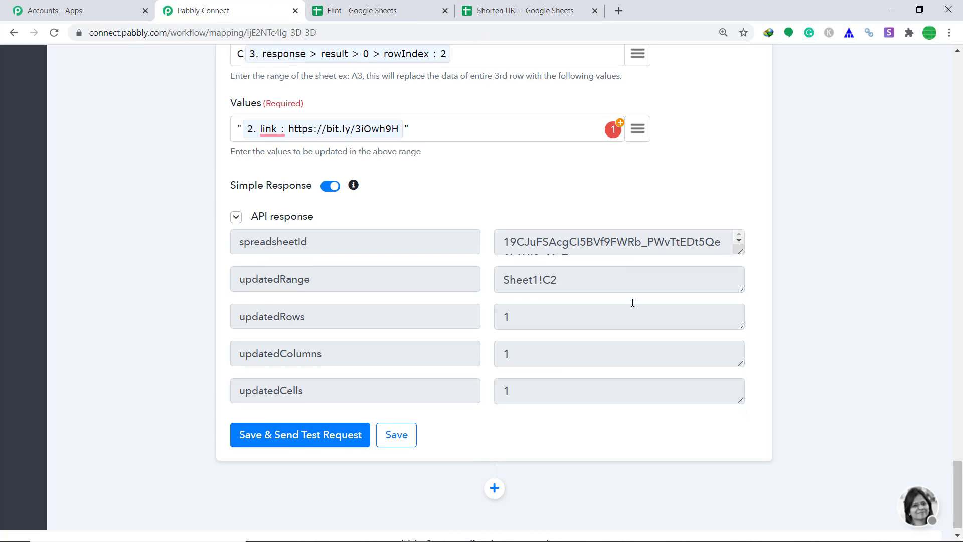
pyautogui.click(405, 427)
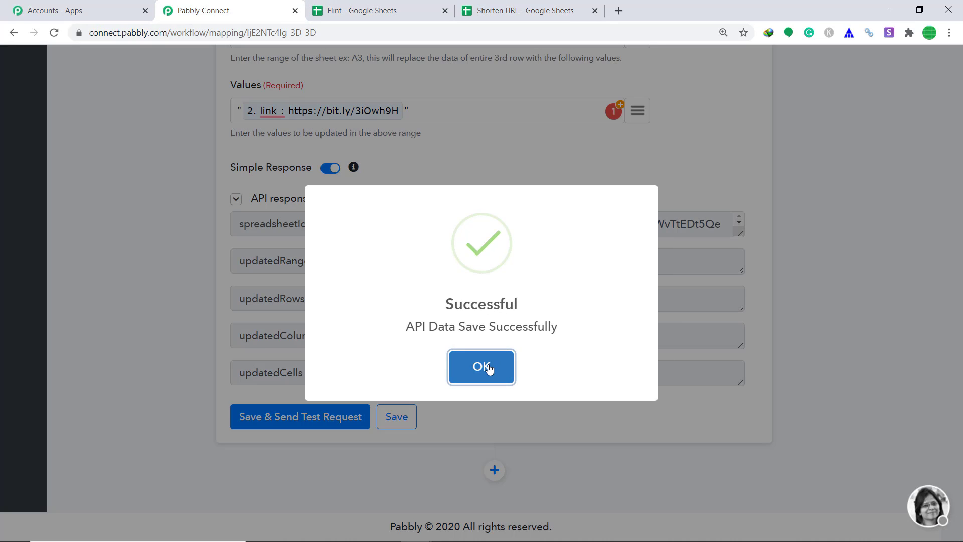
pyautogui.click(484, 367)
pyautogui.scroll(9, 962, 324)
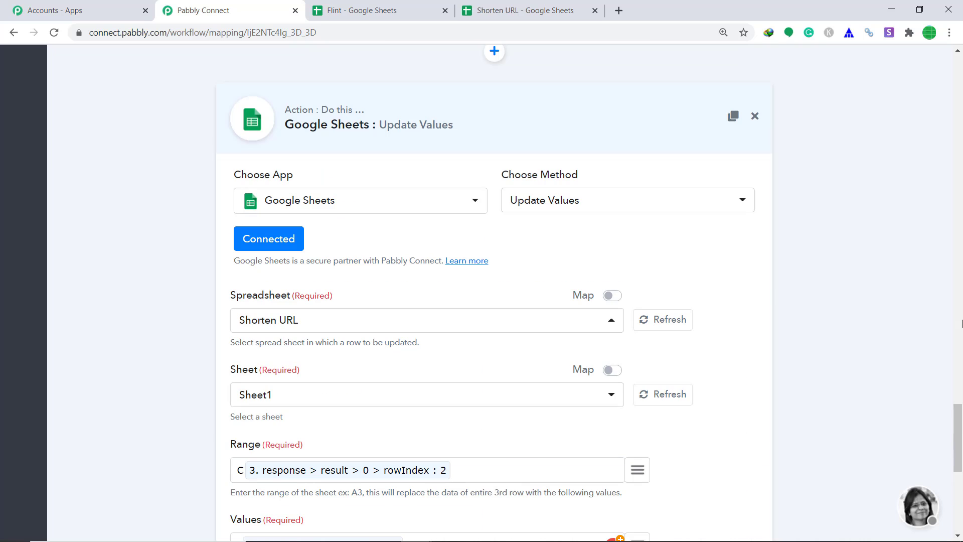
pyautogui.click(500, 143)
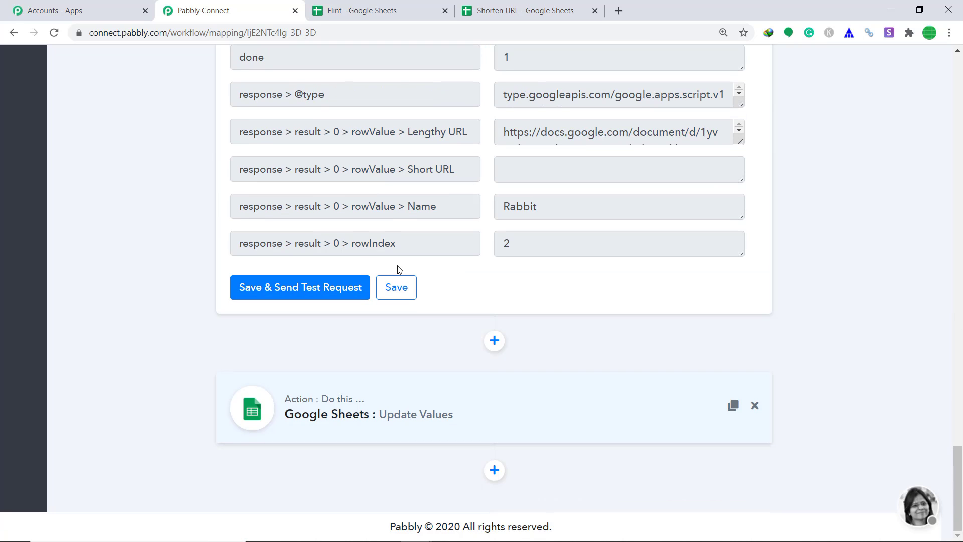
# Save the Google Sheets Lookup Spreadsheet Rows action and collapse its settings
pyautogui.click(407, 291)
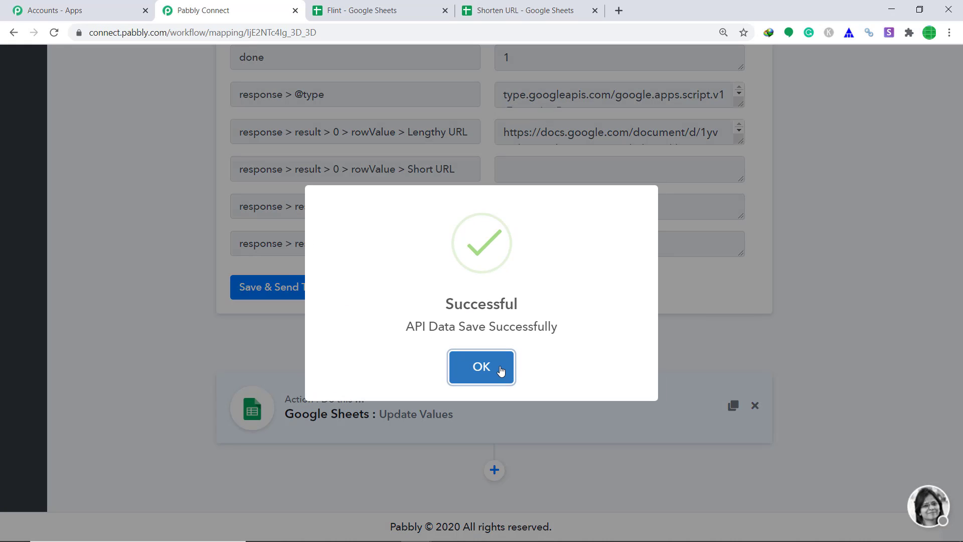
pyautogui.click(501, 370)
pyautogui.scroll(18, 633, 260)
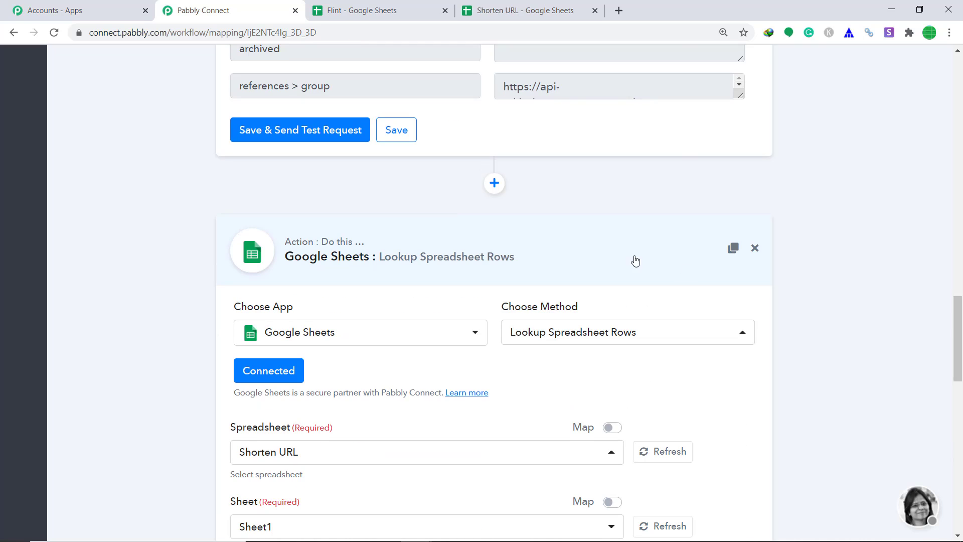
pyautogui.click(558, 252)
# Save the Bitly Shorten Link action and collapse its settings
pyautogui.click(391, 162)
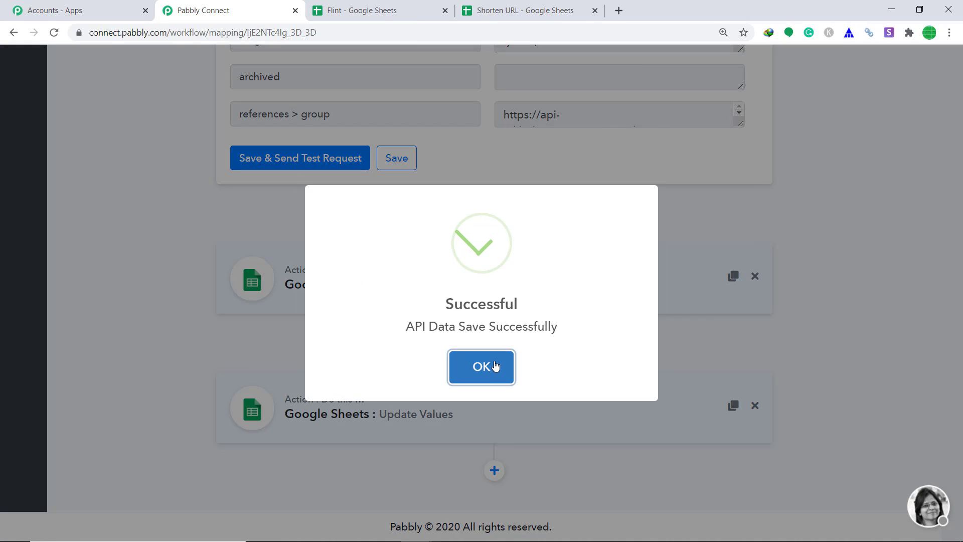
pyautogui.click(497, 365)
pyautogui.scroll(18, 618, 252)
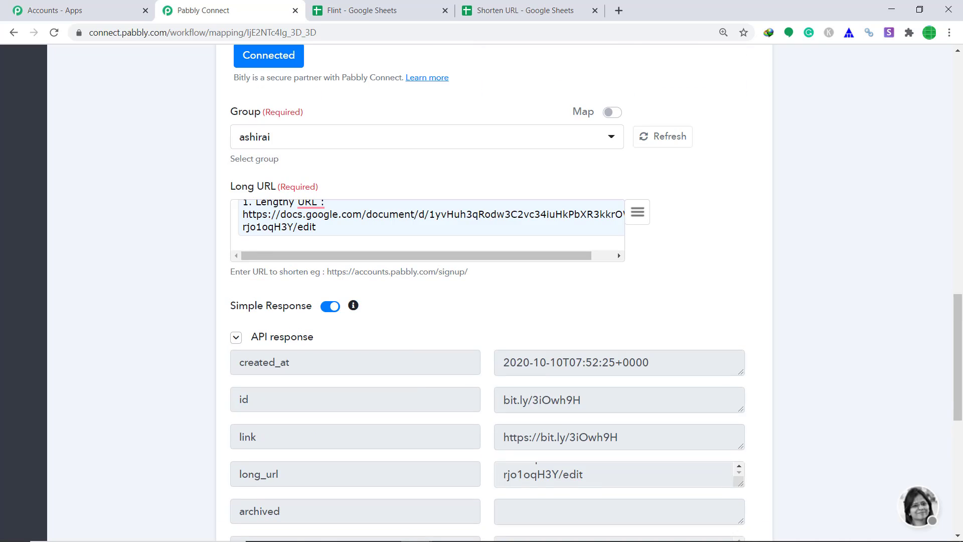
pyautogui.click(517, 360)
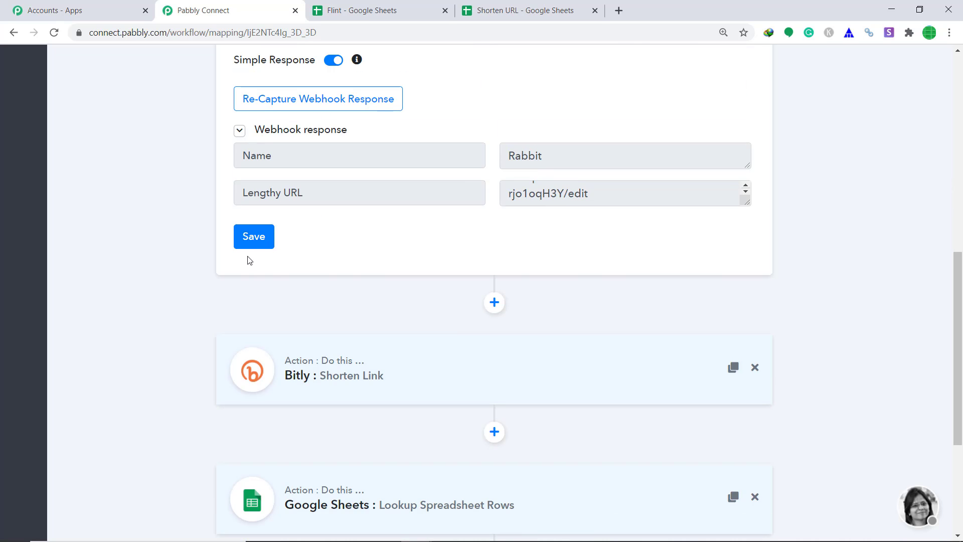
# Save and collapse the Google Sheets trigger, and review the sequence of collapsed workflow steps
pyautogui.click(257, 248)
pyautogui.click(489, 369)
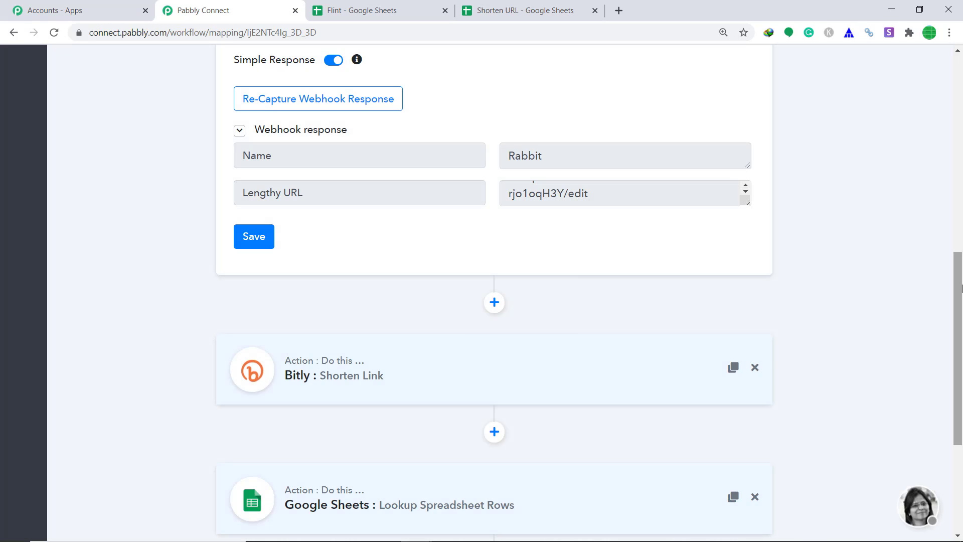
pyautogui.scroll(4, 490, 370)
pyautogui.scroll(4, 545, 151)
pyautogui.click(528, 94)
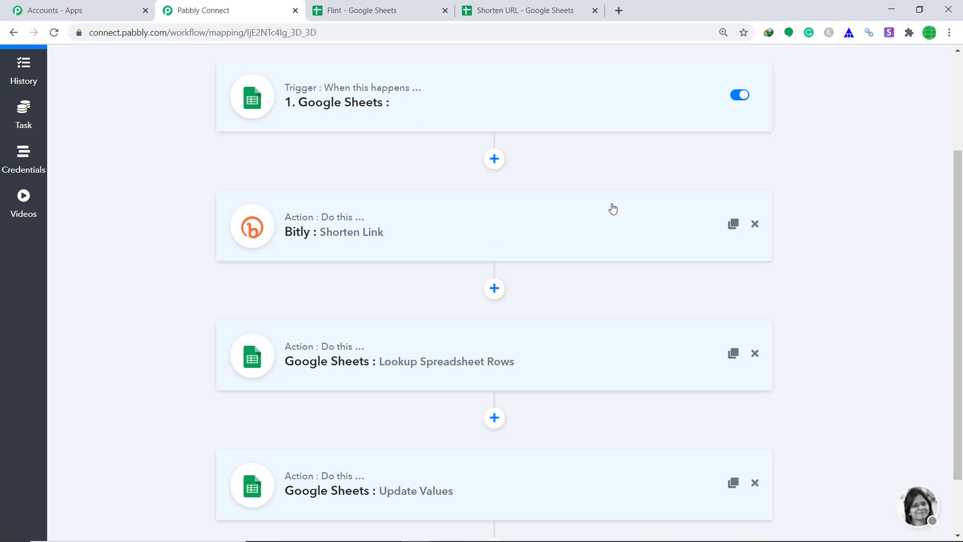
pyautogui.scroll(-2, 620, 269)
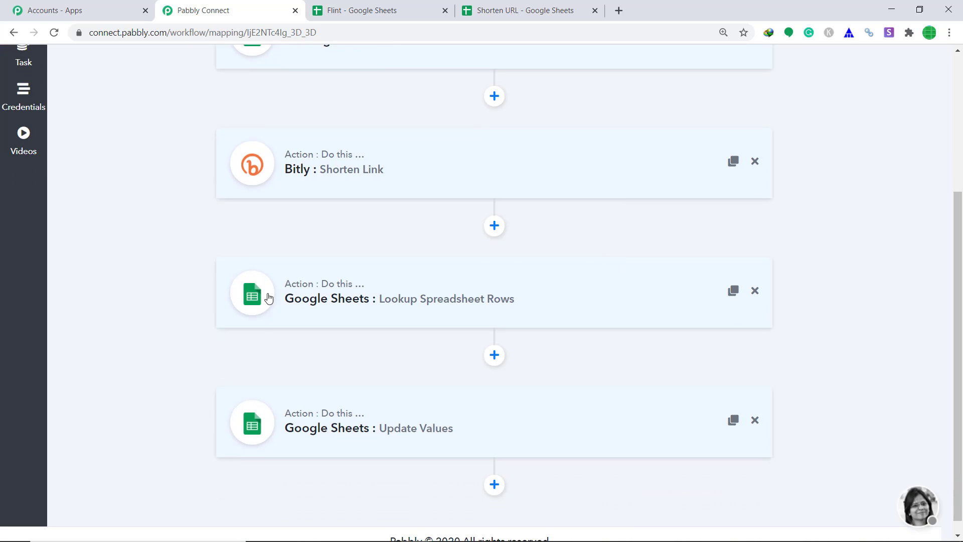
pyautogui.scroll(-1, 506, 301)
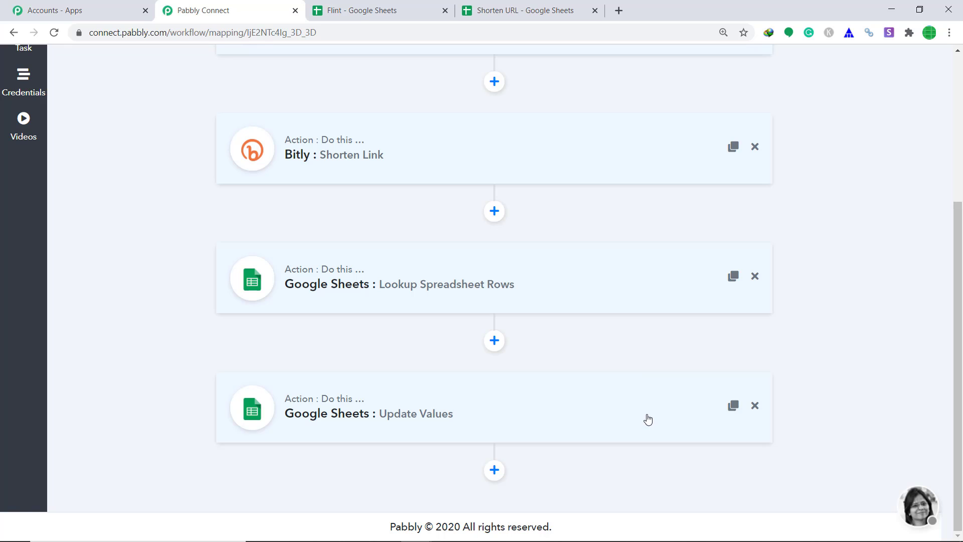
# In the Shorten URL spreadsheet, choose Send On Event for the Pabbly Connect Webhooks add-on
pyautogui.click(490, 6)
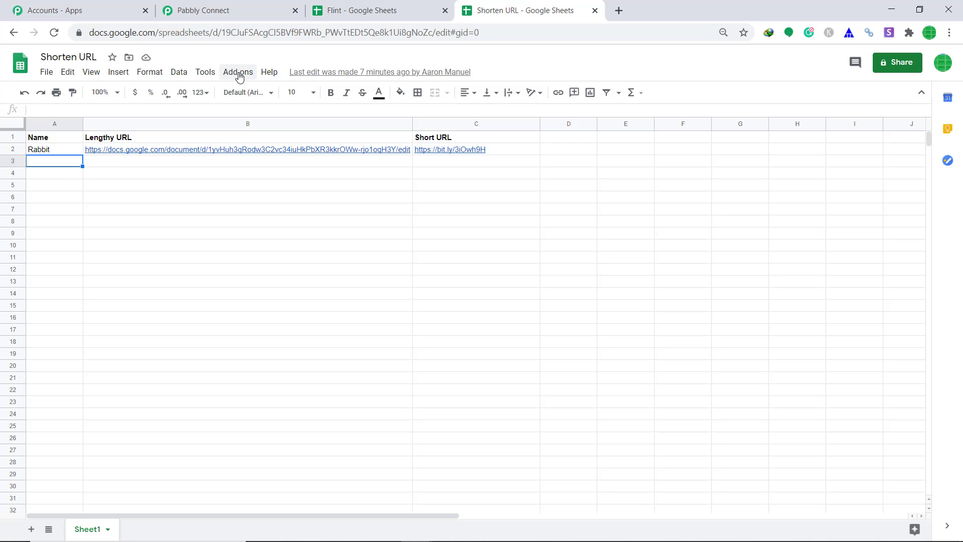
pyautogui.click(239, 73)
pyautogui.moveTo(255, 125)
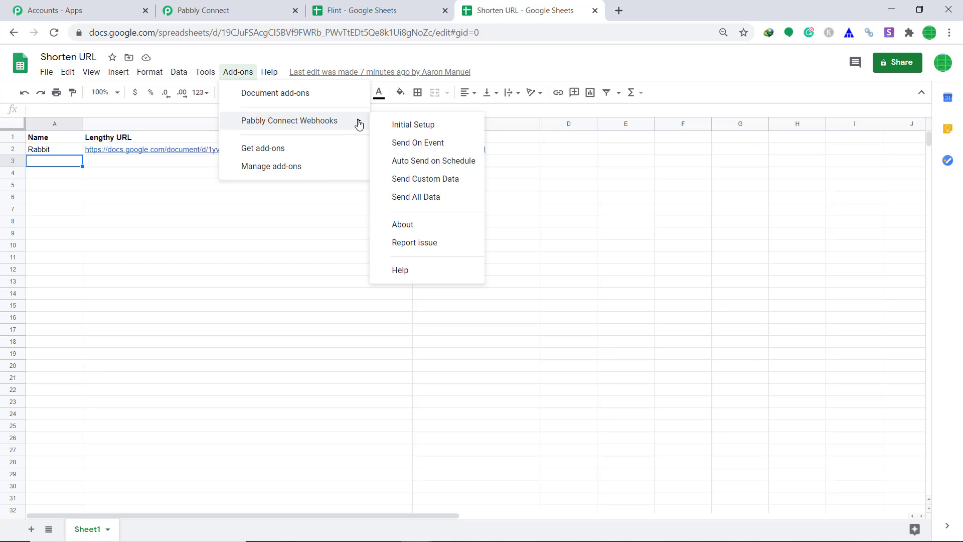
pyautogui.click(404, 146)
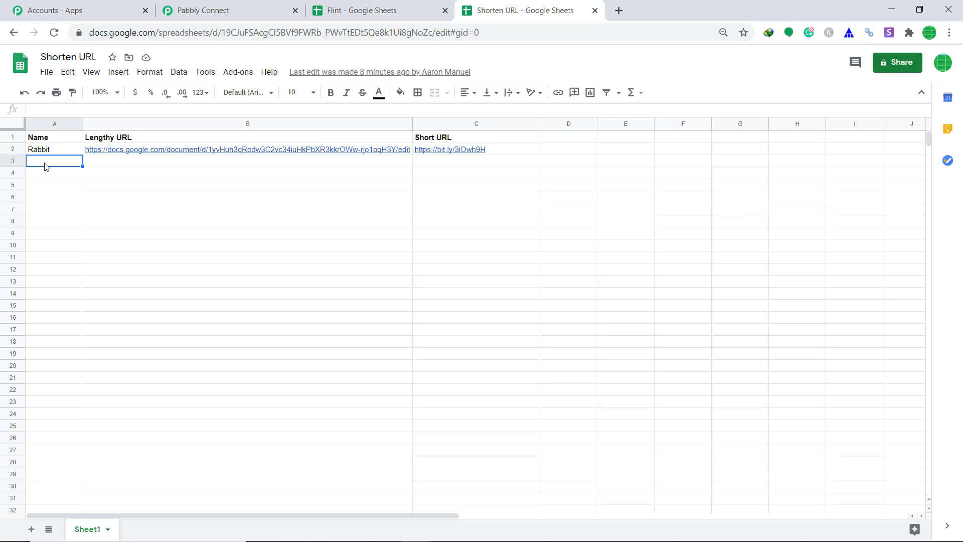
# Enter Lion as the name in row 3 and paste the second URL from the Notepad list as its Lengthy URL
pyautogui.write('Lion')
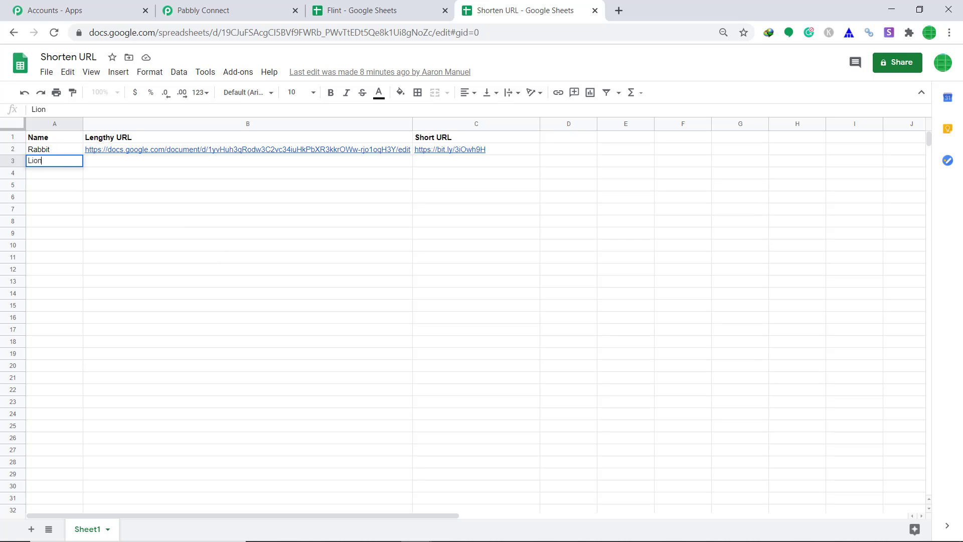
pyautogui.moveTo(468, 538)
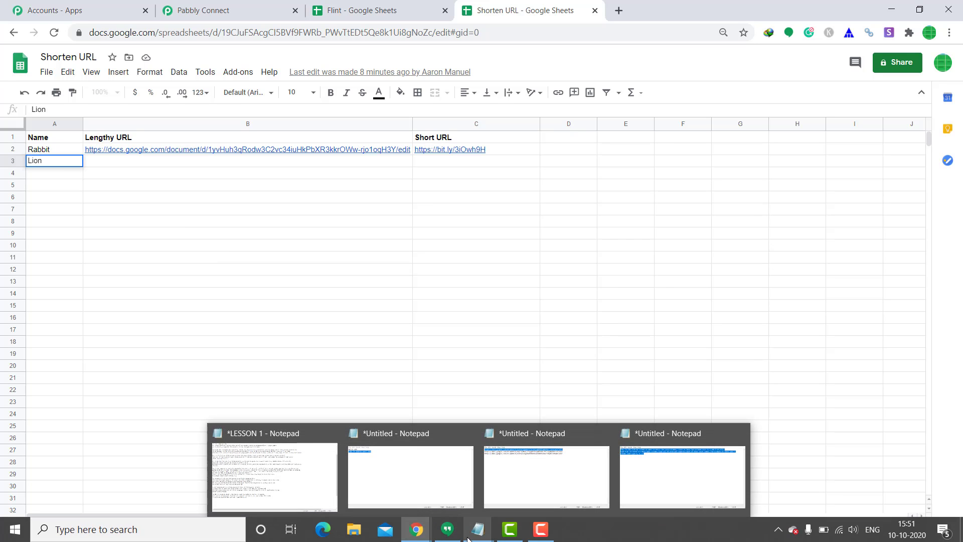
pyautogui.click(552, 467)
pyautogui.moveTo(564, 82); pyautogui.dragTo(131, 80)
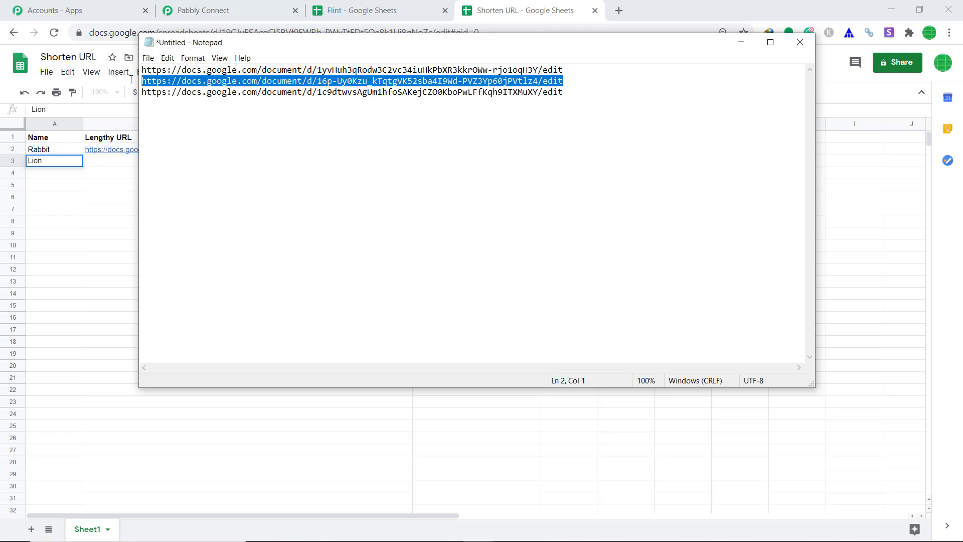
pyautogui.rightClick(148, 87)
pyautogui.click(176, 121)
pyautogui.click(106, 169)
pyautogui.rightClick(106, 168)
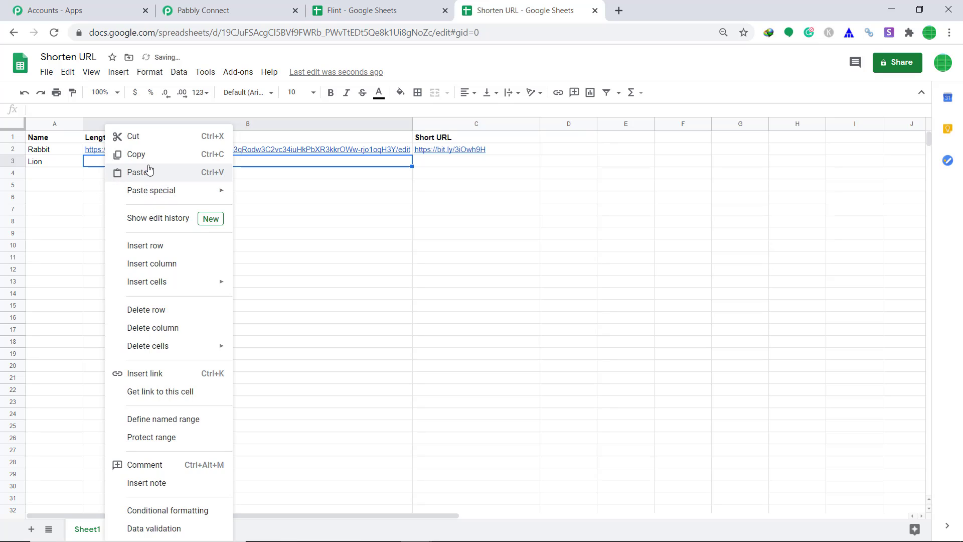
pyautogui.click(151, 173)
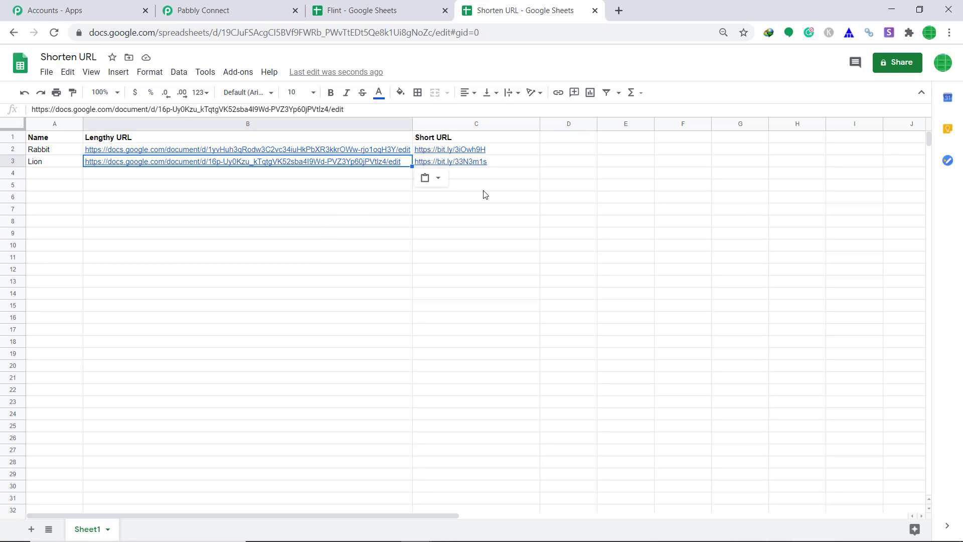
# Copy the third Google Docs URL from the Notepad list
pyautogui.moveTo(478, 529)
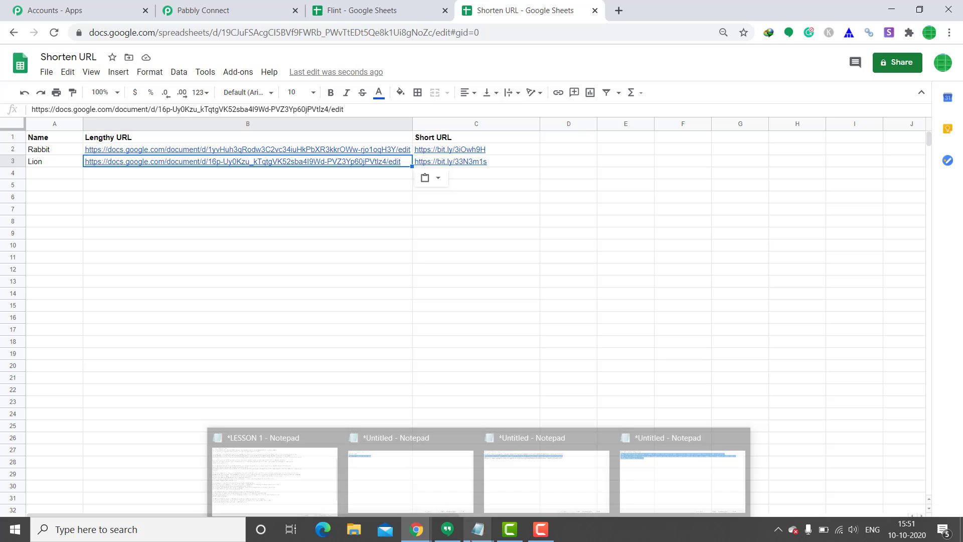
pyautogui.click(542, 482)
pyautogui.moveTo(566, 92); pyautogui.dragTo(142, 91)
pyautogui.rightClick(145, 93)
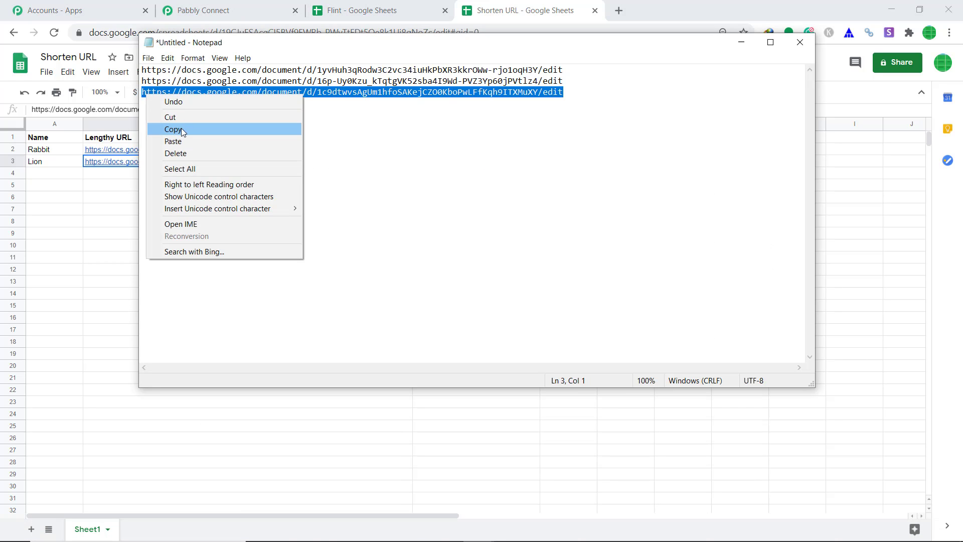
pyautogui.click(182, 129)
# Enter Hyena as the name in row 4 and paste the copied URL into its Lengthy URL cell
pyautogui.click(68, 174)
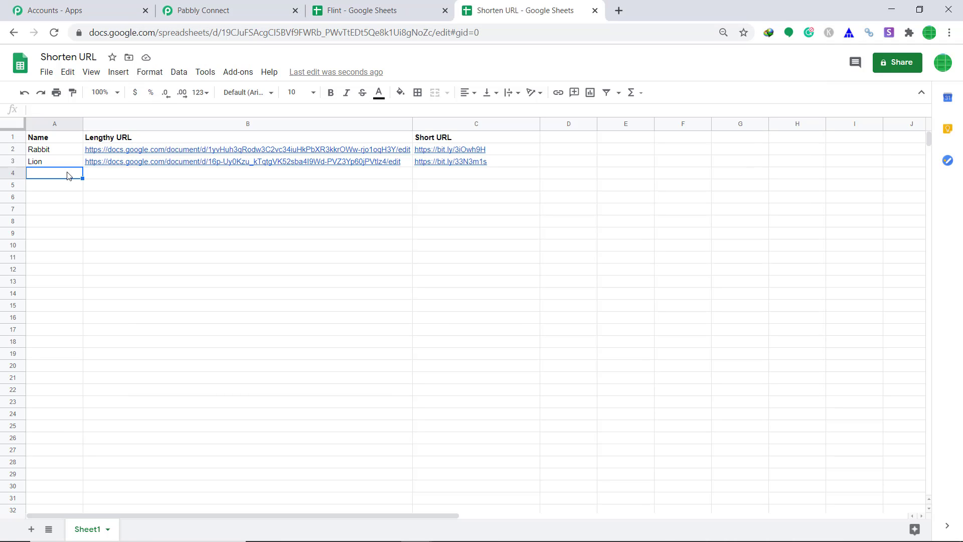
pyautogui.write('Hyena')
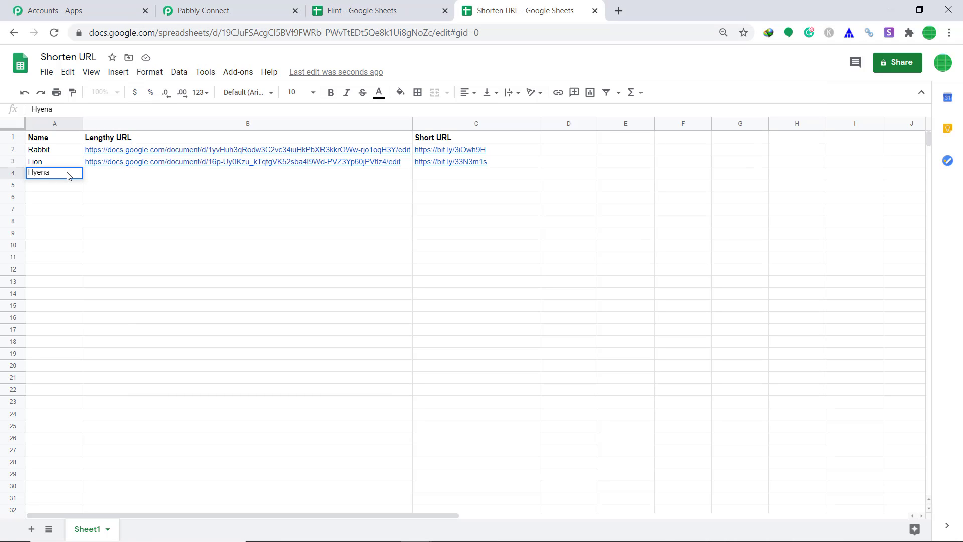
pyautogui.click(127, 176)
pyautogui.rightClick(127, 176)
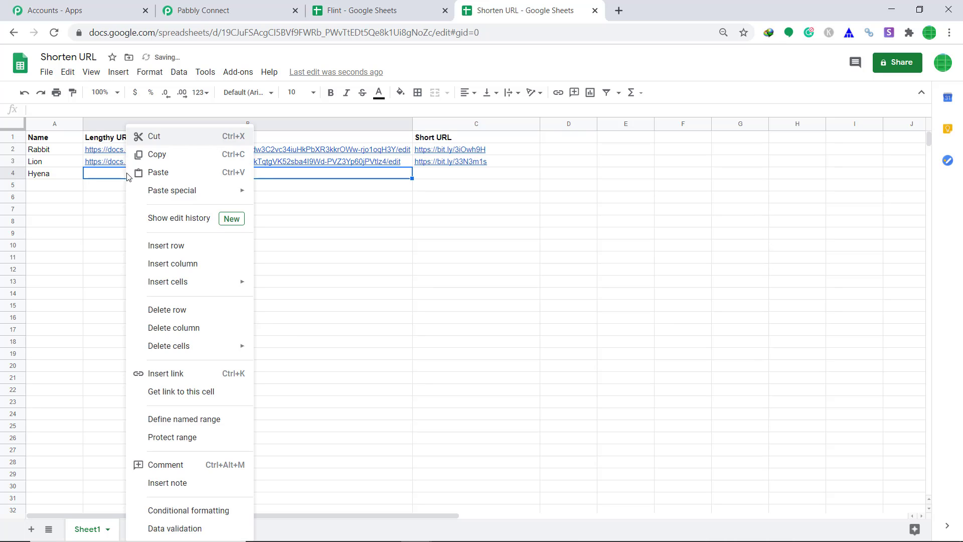
pyautogui.click(183, 173)
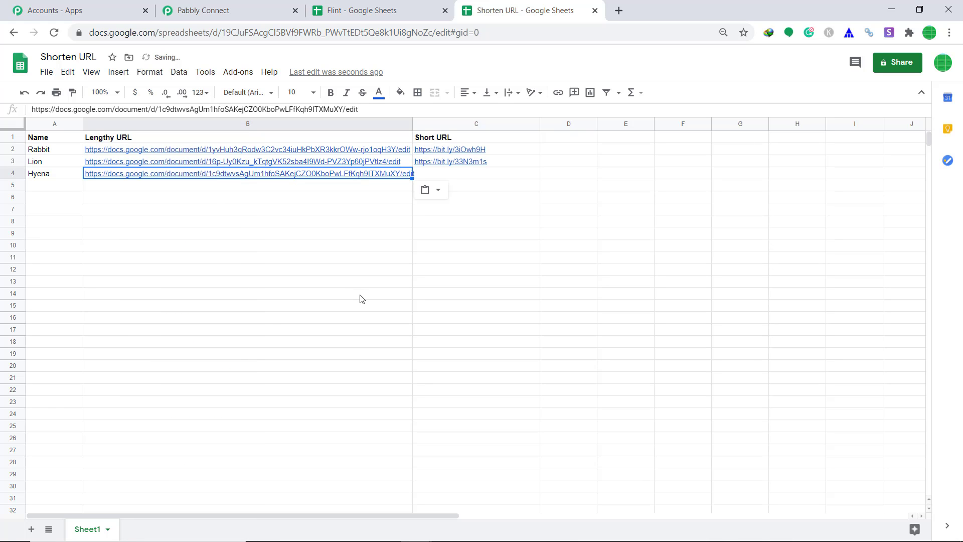